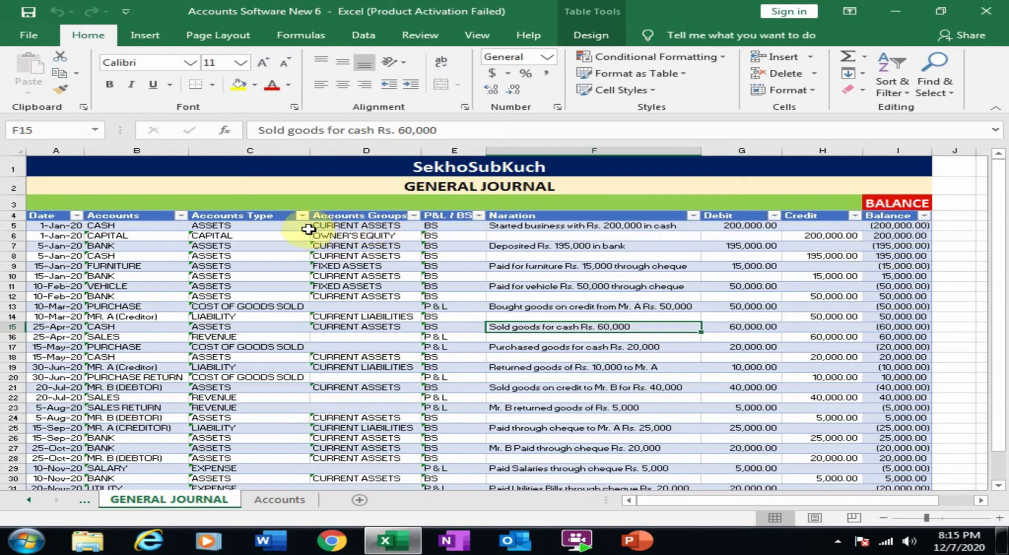
- Examine the list choices in the journal's Accounts, Accounts Type and Accounts Groups columns, the P&L / BS entry, and the source lists on the Accounts sheet
click(272, 225)
click(109, 225)
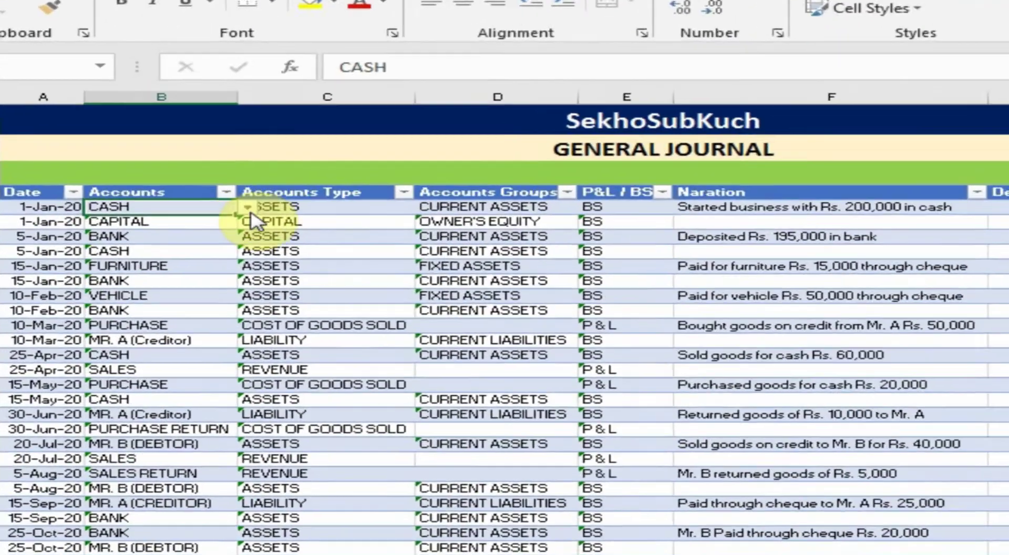
click(195, 226)
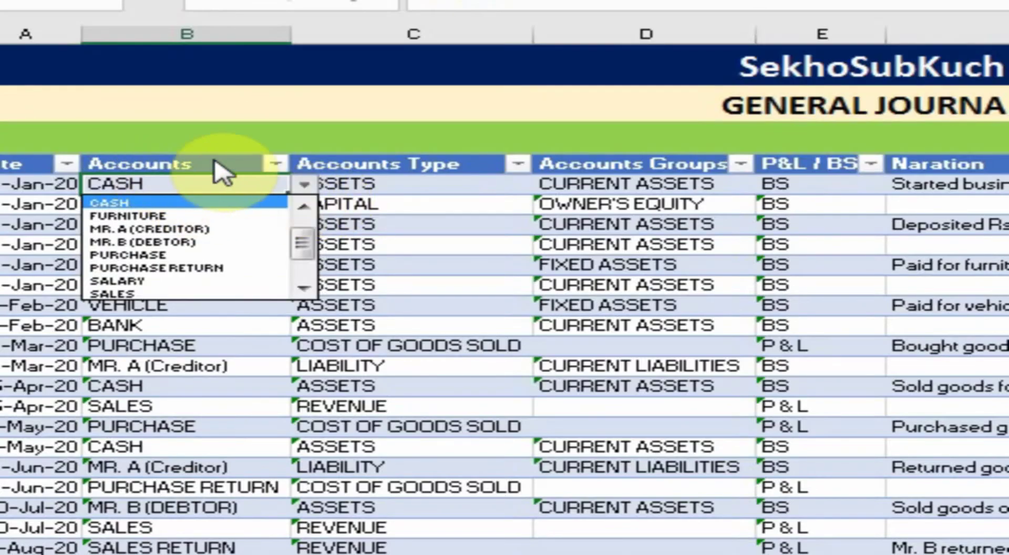
click(421, 162)
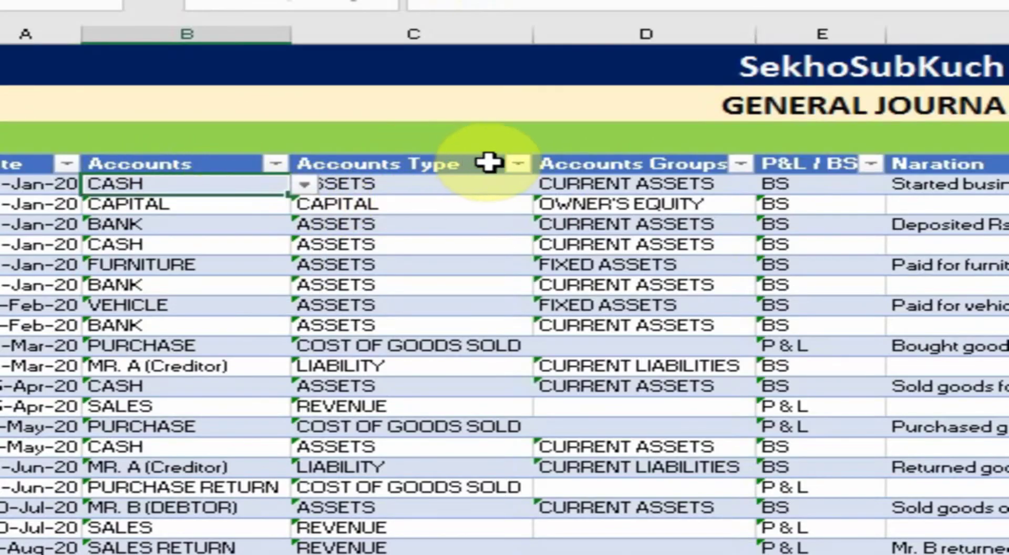
click(479, 182)
click(555, 182)
click(526, 184)
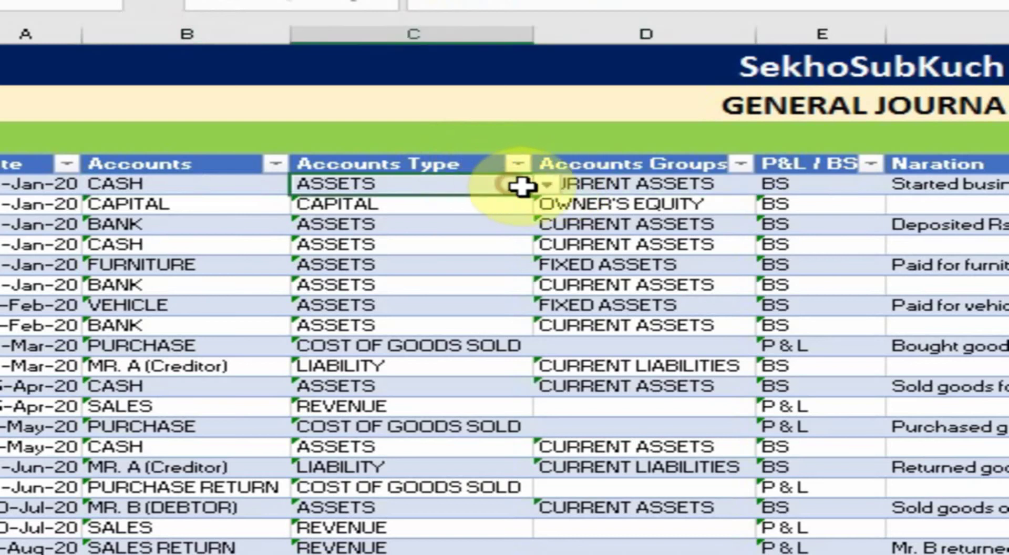
click(545, 185)
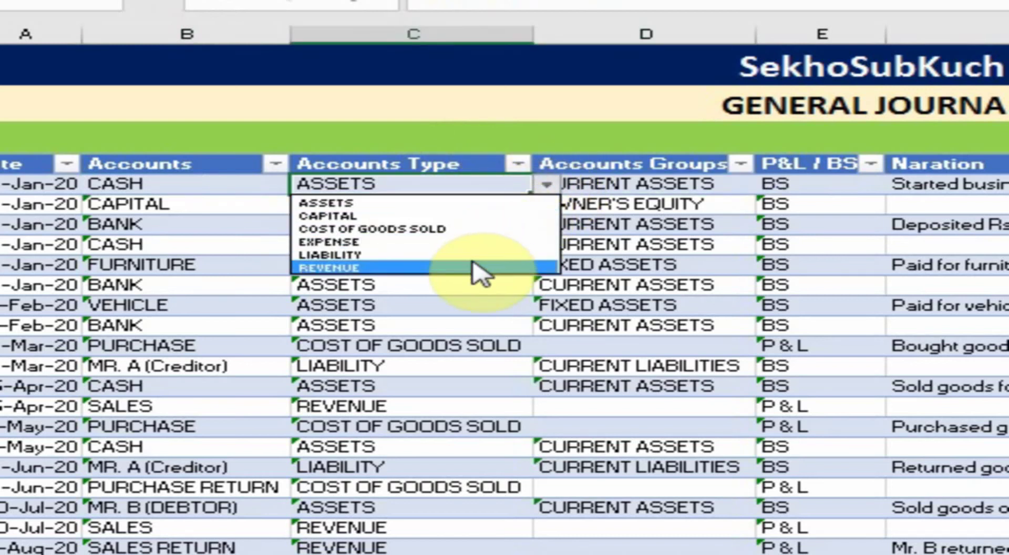
click(686, 180)
click(684, 182)
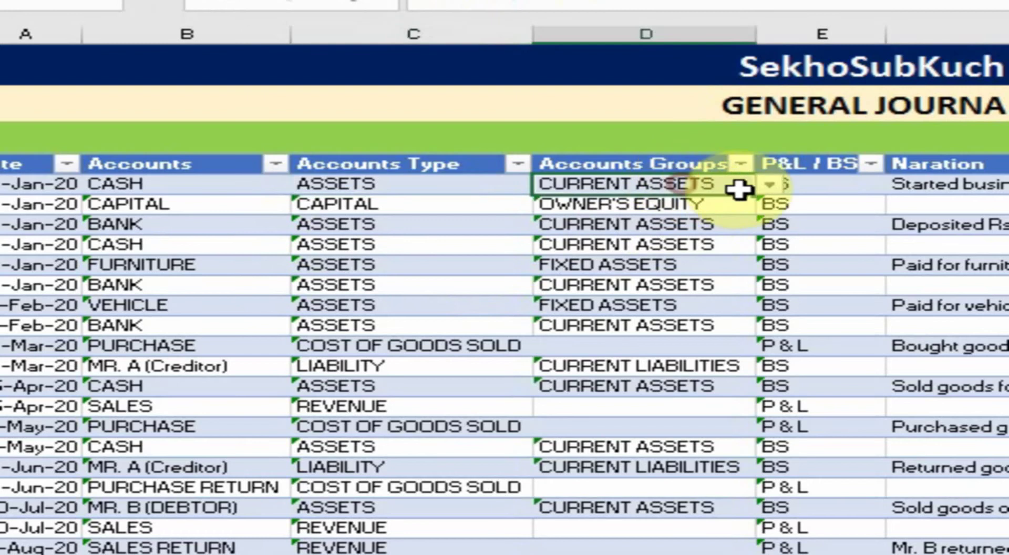
click(769, 185)
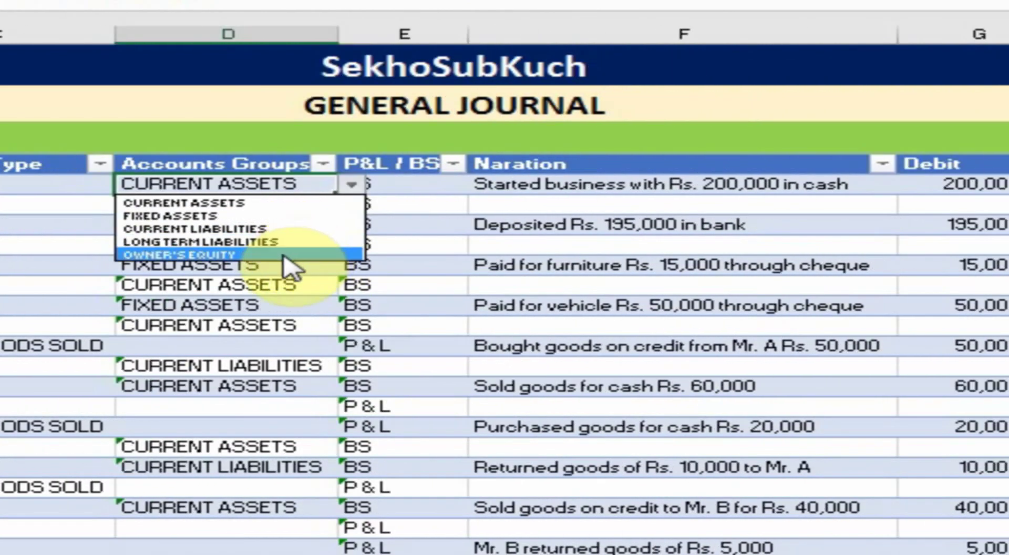
click(407, 199)
click(405, 186)
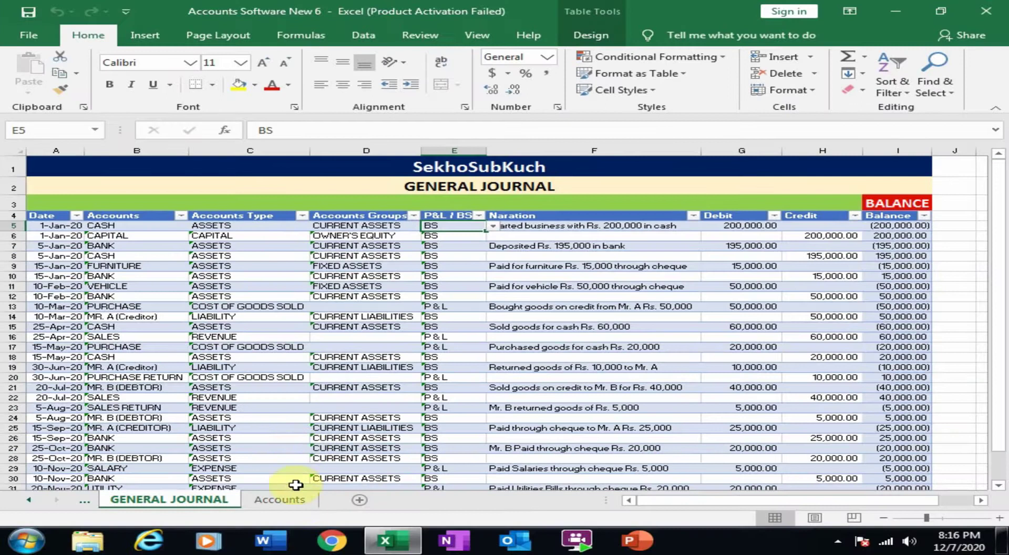
click(294, 499)
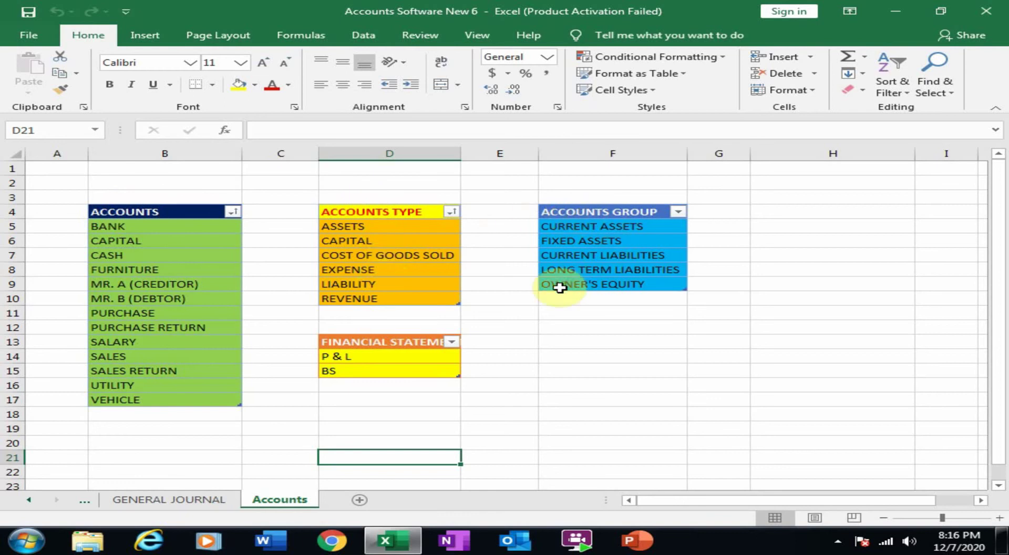
- Create a PivotTable on a new worksheet from Table1 in the GENERAL JOURNAL sheet
click(226, 500)
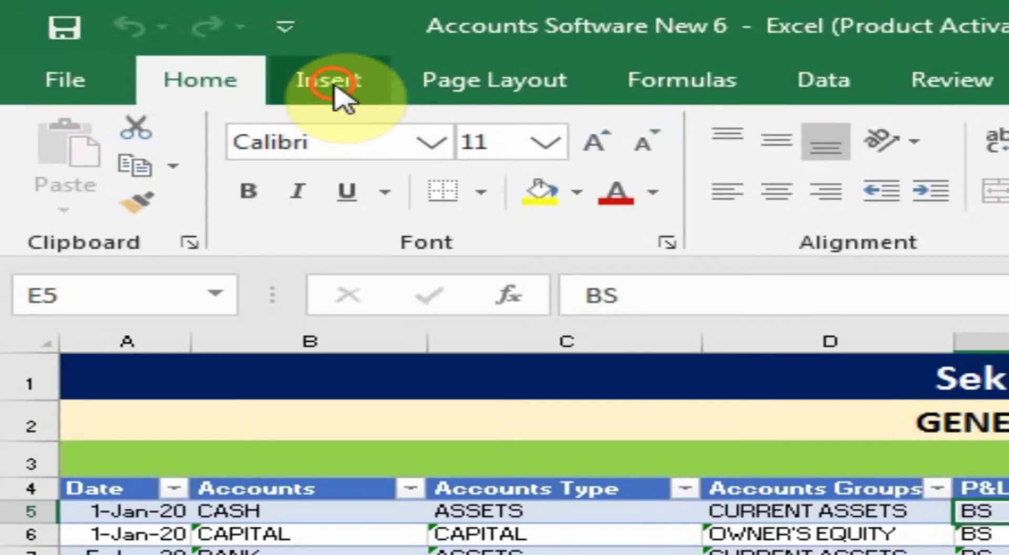
click(147, 37)
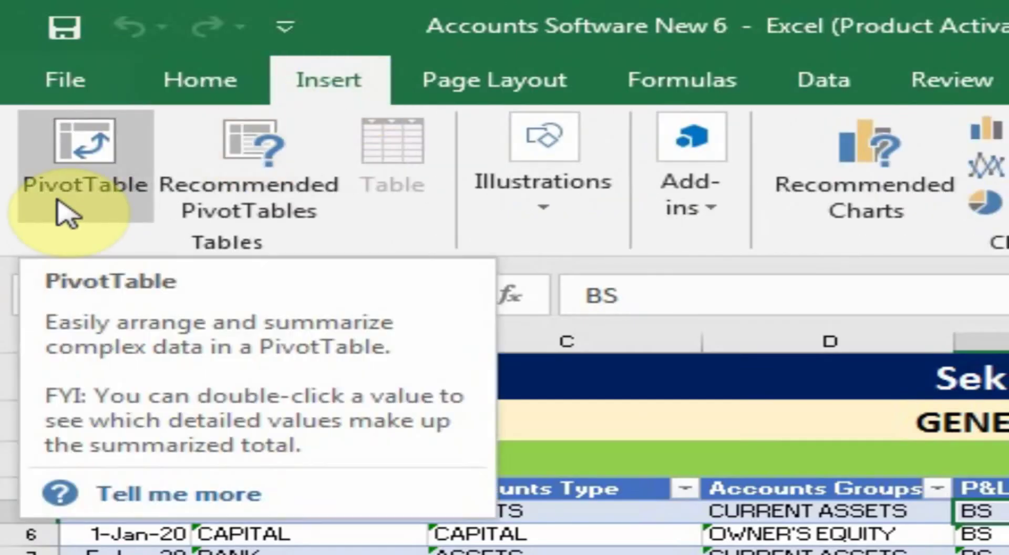
click(68, 213)
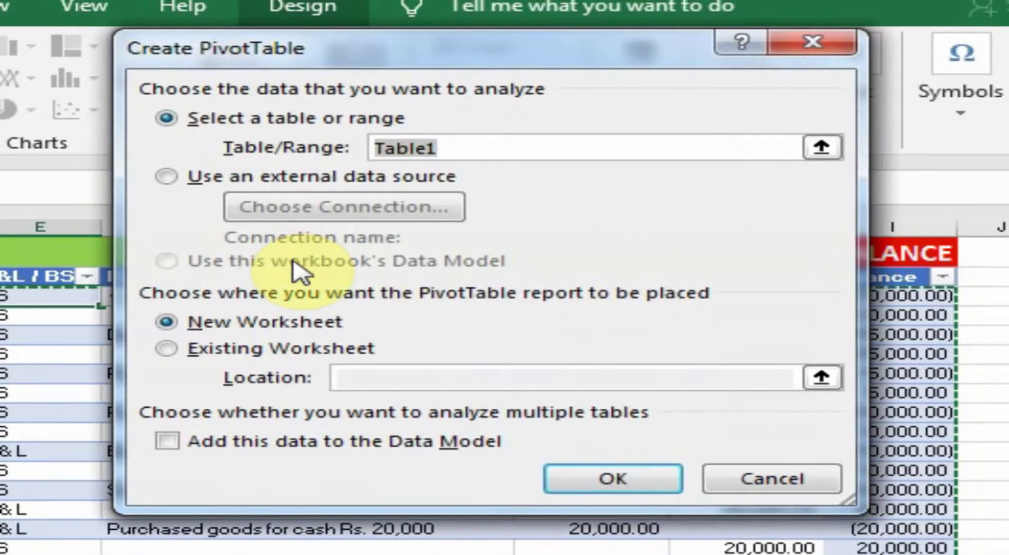
click(612, 487)
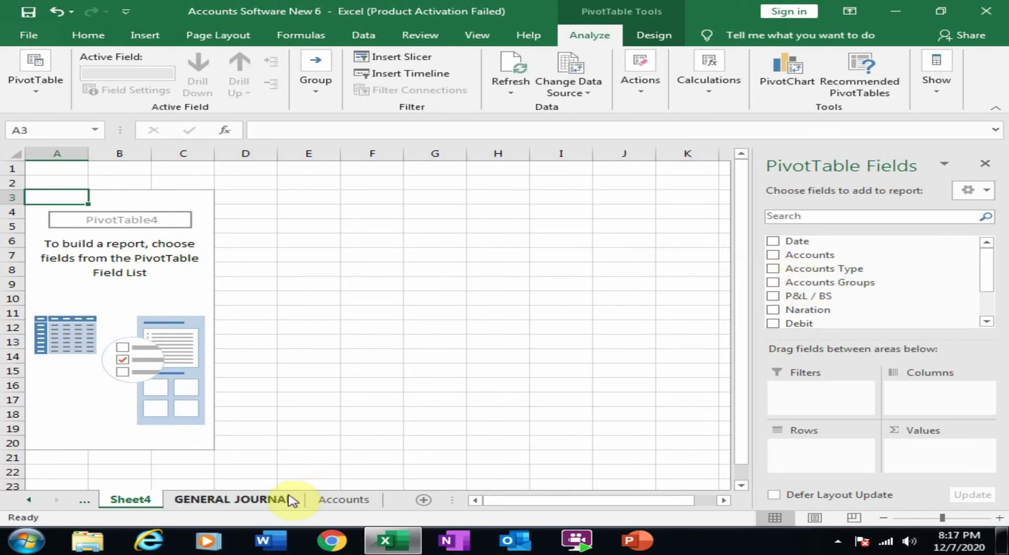
- Check the account groups on the Accounts sheet and add the Accounts Groups field to the PivotTable's rows
click(342, 500)
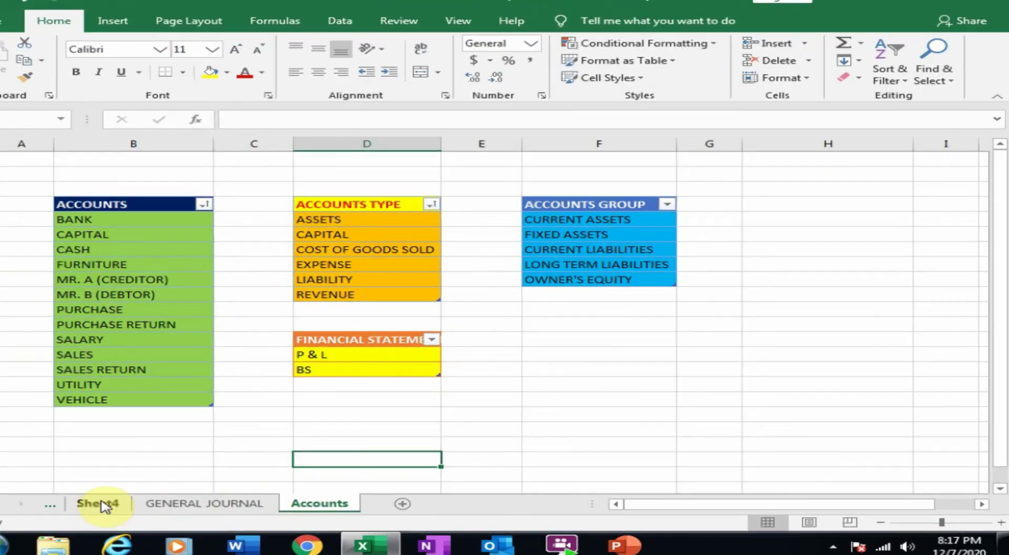
click(130, 499)
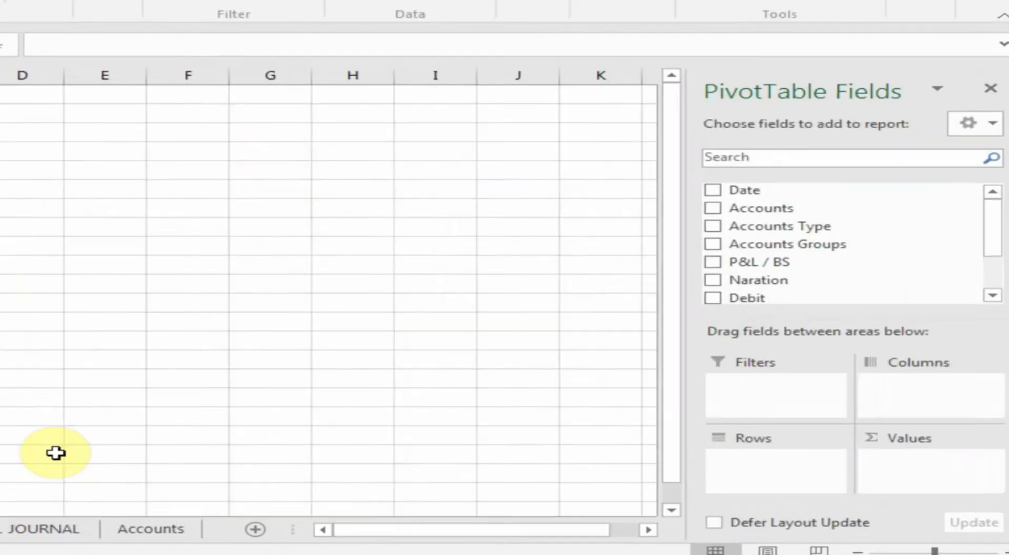
drag(721, 197, 705, 484)
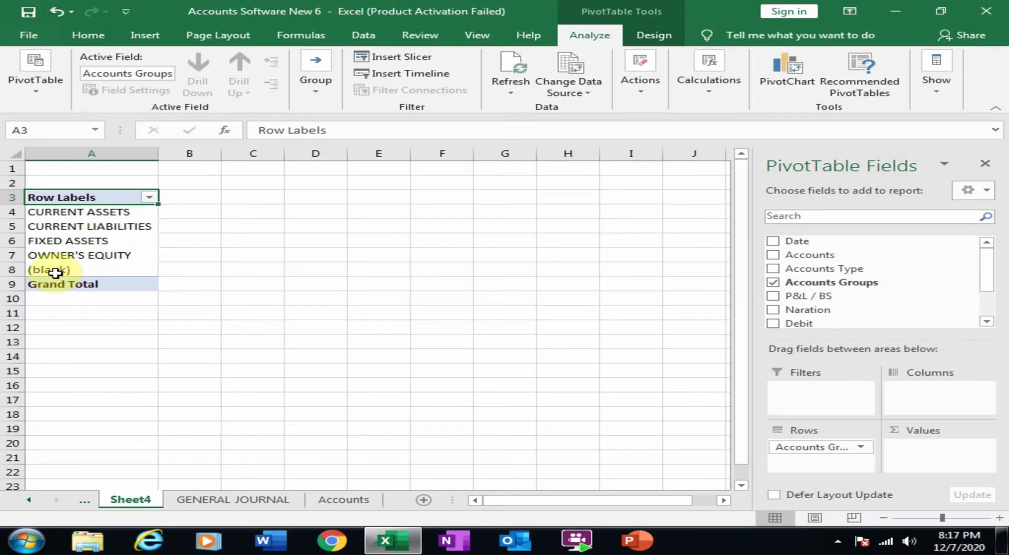
- Examine the journal entries without an account group that make up the PivotTable's (blank) row
click(133, 281)
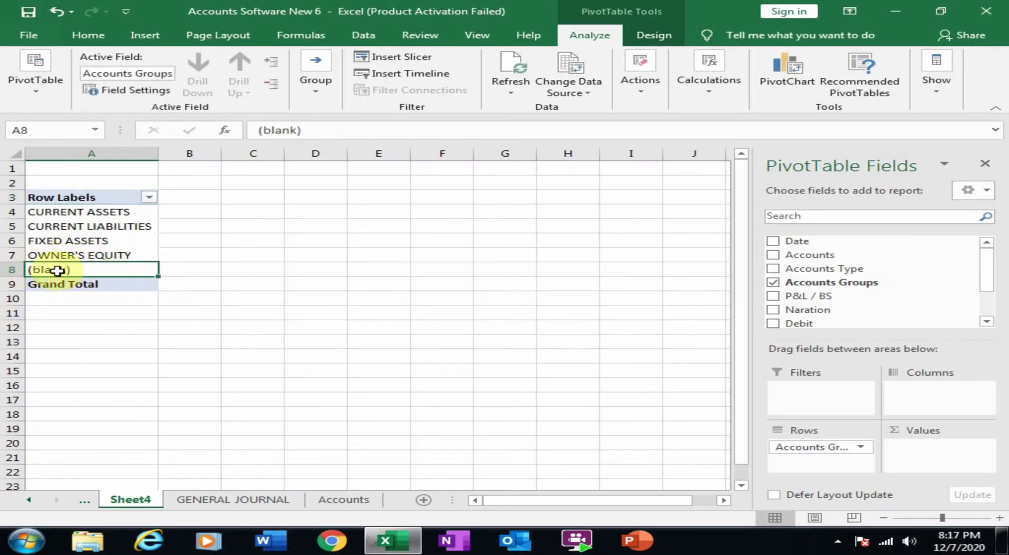
click(80, 214)
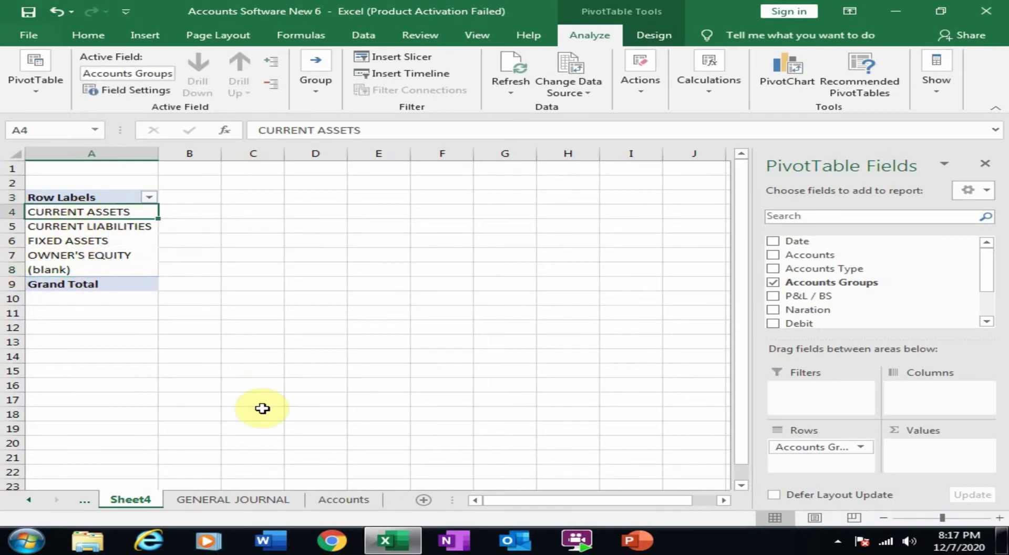
click(242, 499)
click(342, 267)
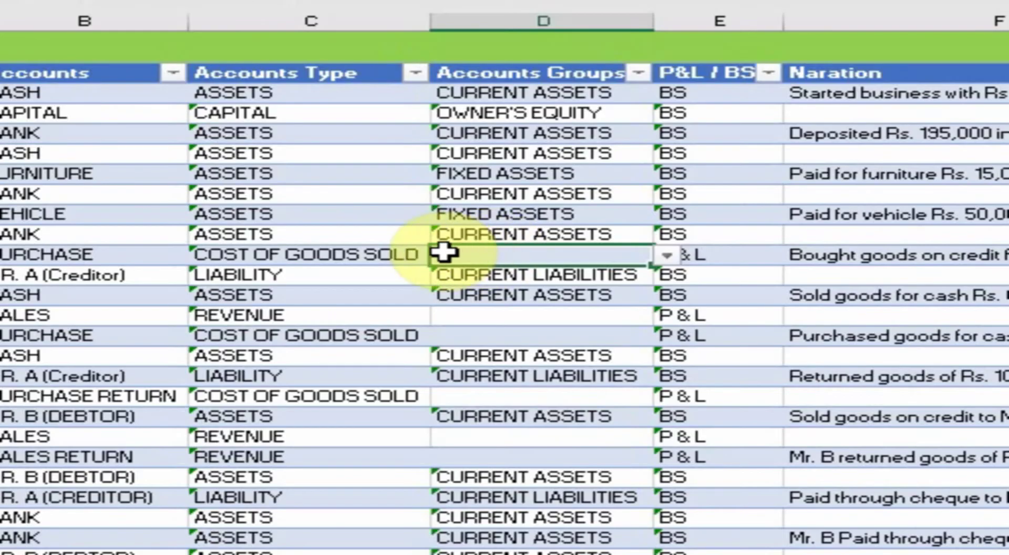
click(710, 255)
click(502, 253)
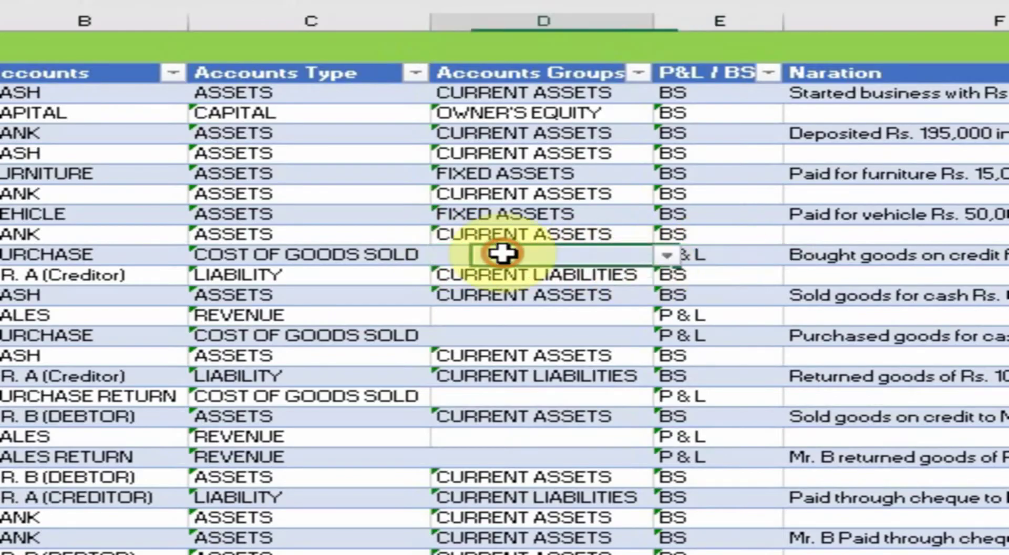
click(545, 320)
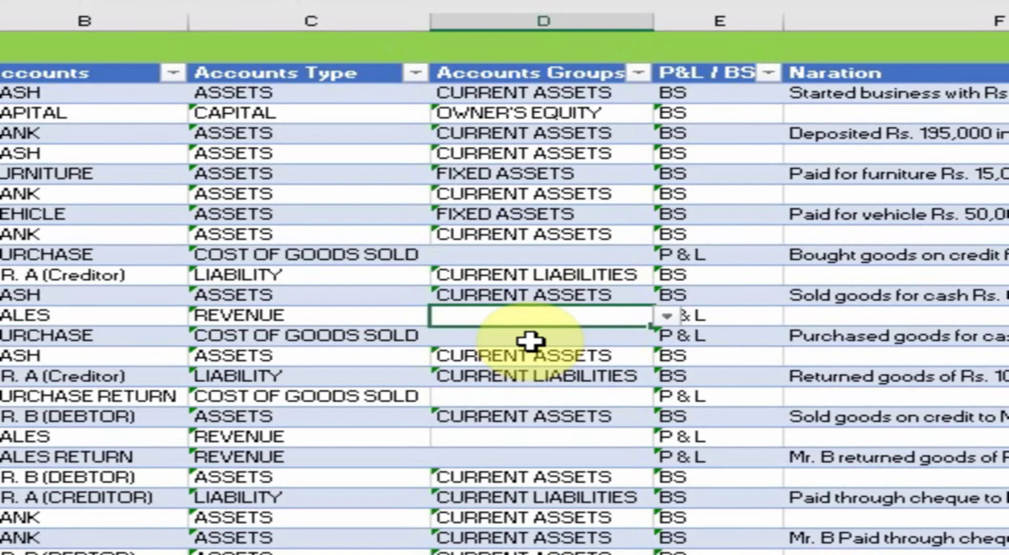
click(530, 339)
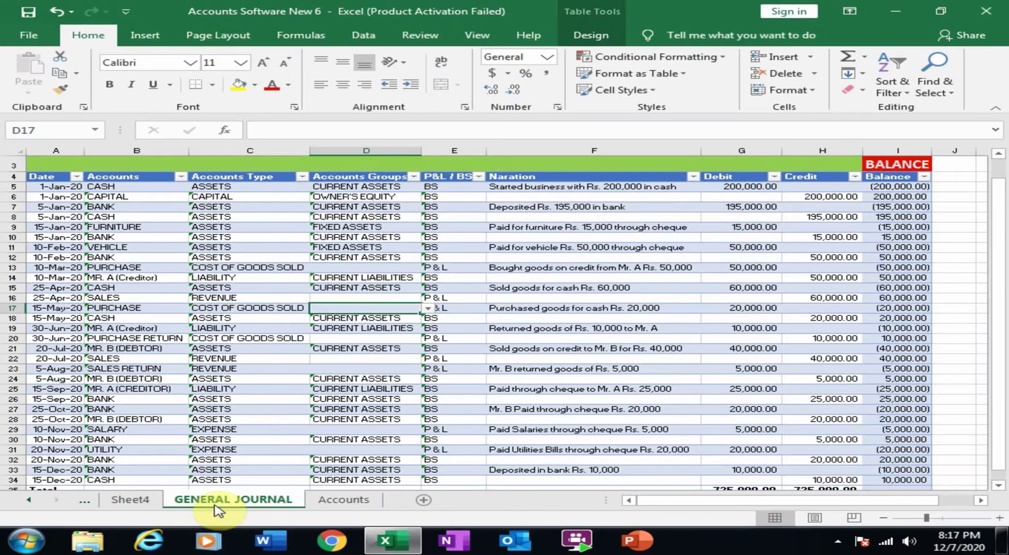
- Add the Accounts field beneath Accounts Groups in the PivotTable's rows and the Balance field as summed values
click(127, 500)
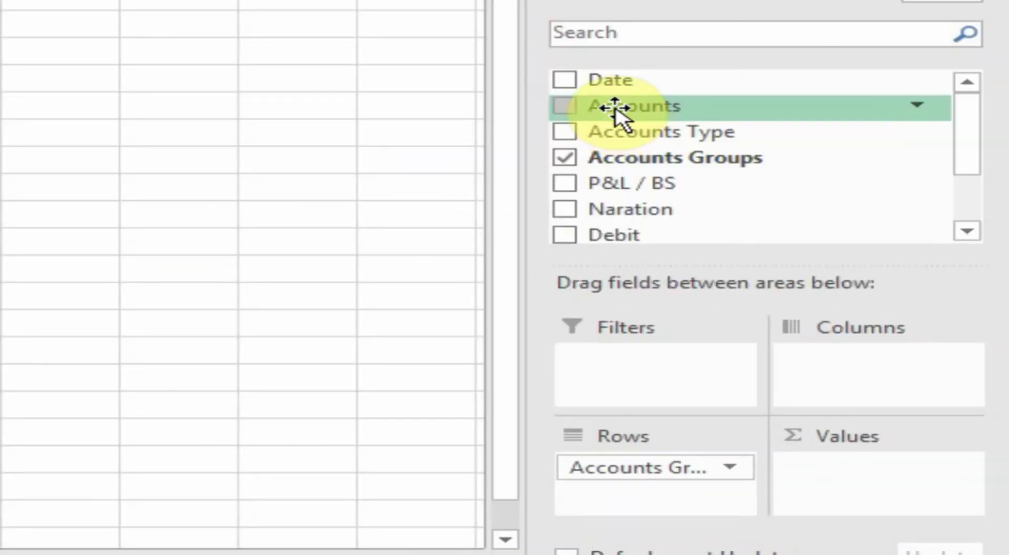
drag(615, 108, 633, 497)
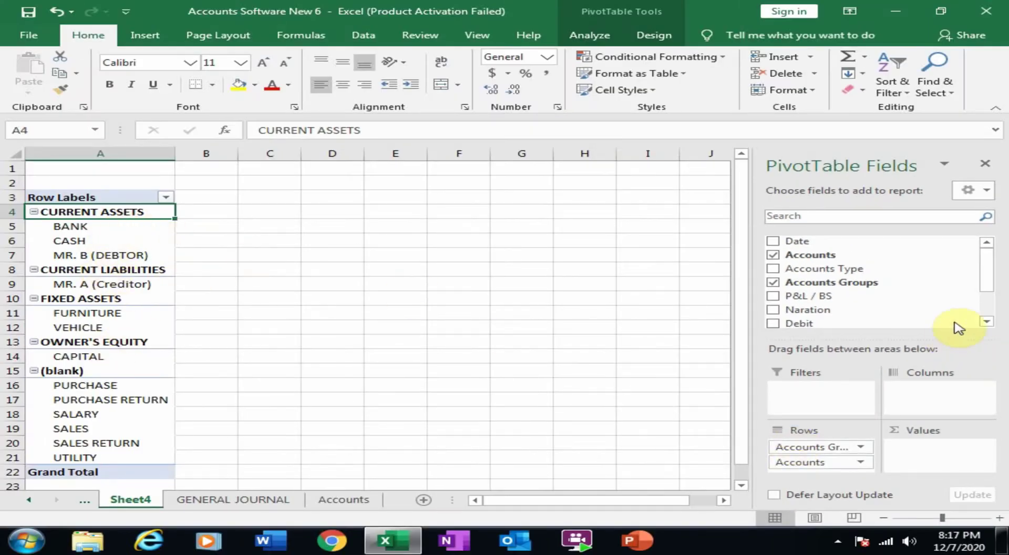
click(986, 324)
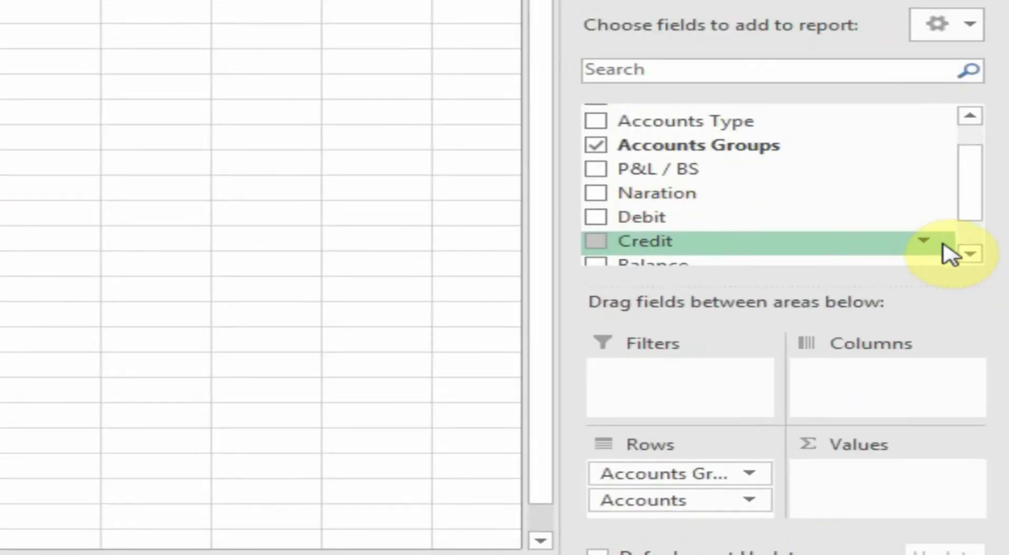
click(968, 254)
drag(664, 247, 868, 477)
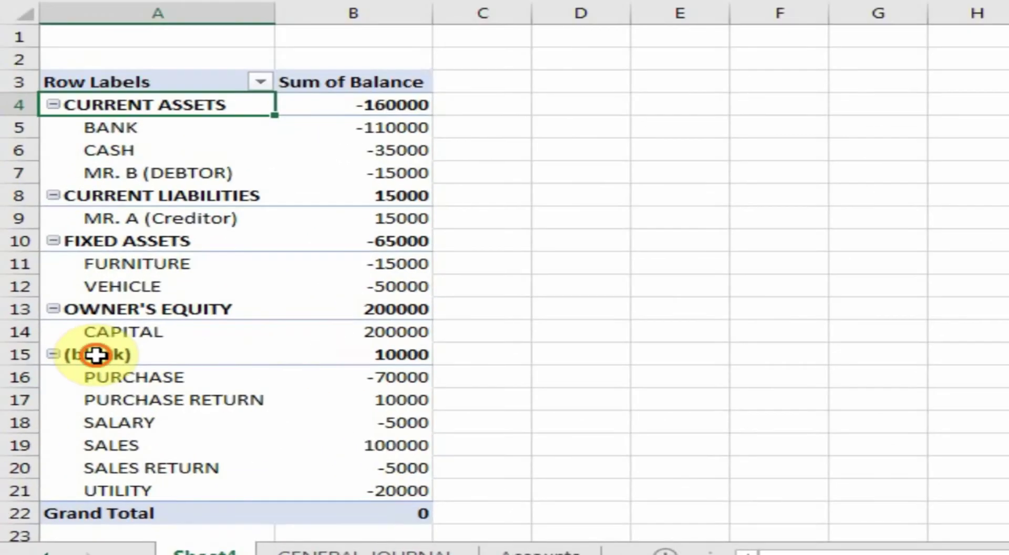
- Rename the PivotTable's (blank) group to RETAIN EARNINGS and collapse its accounts
click(96, 355)
mouse_move(409, 360)
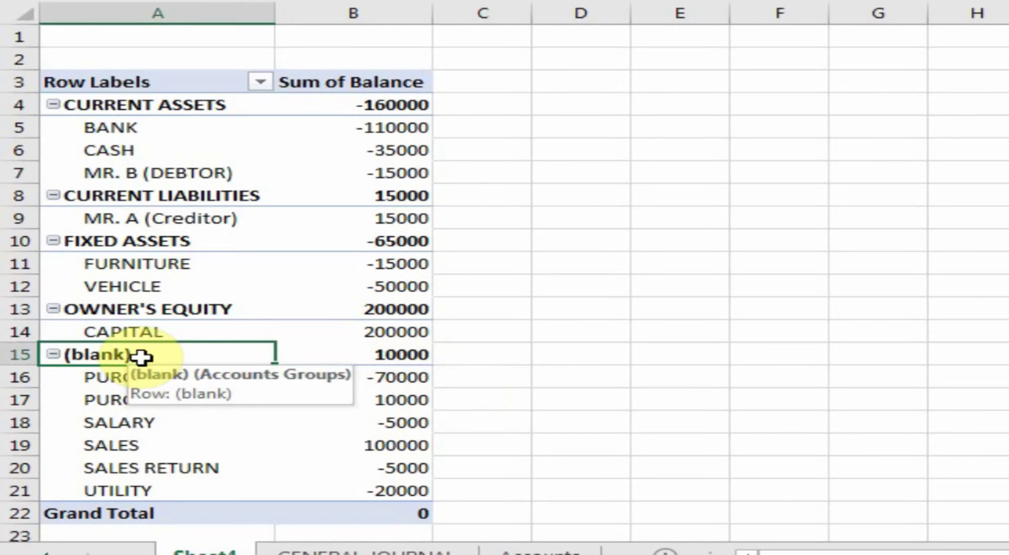
click(392, 355)
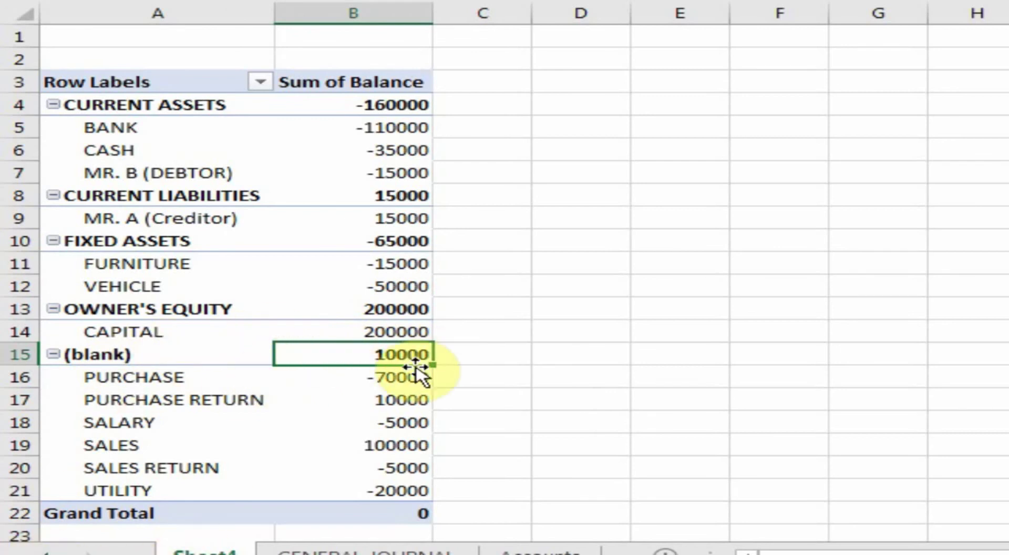
click(113, 356)
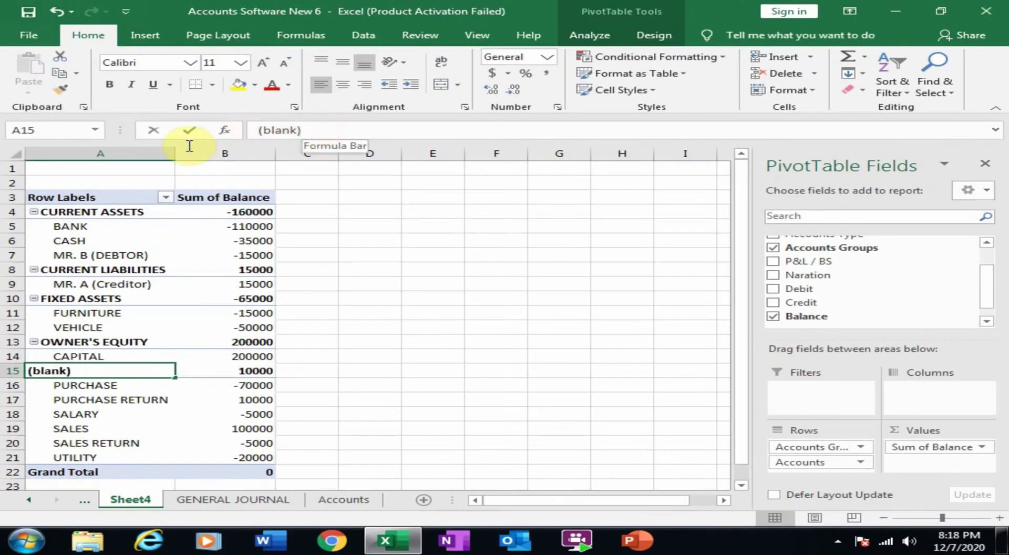
text(RETAIN)
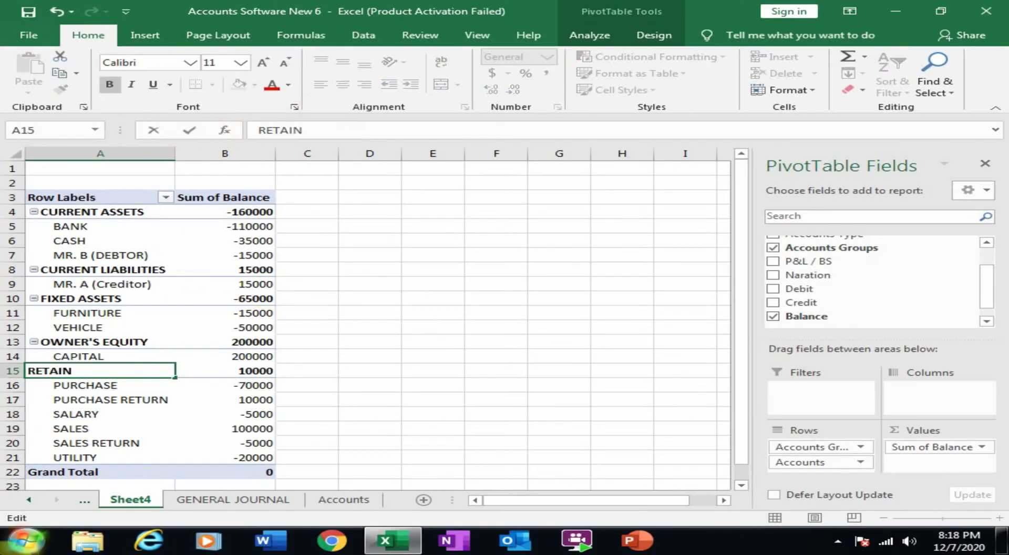
text( EARNIN)
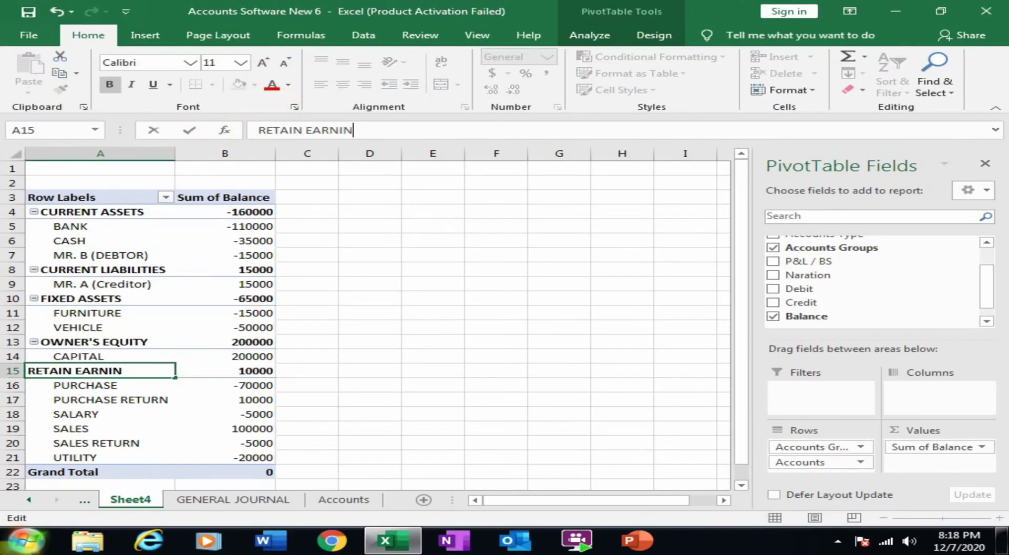
text(GS)
key(Return)
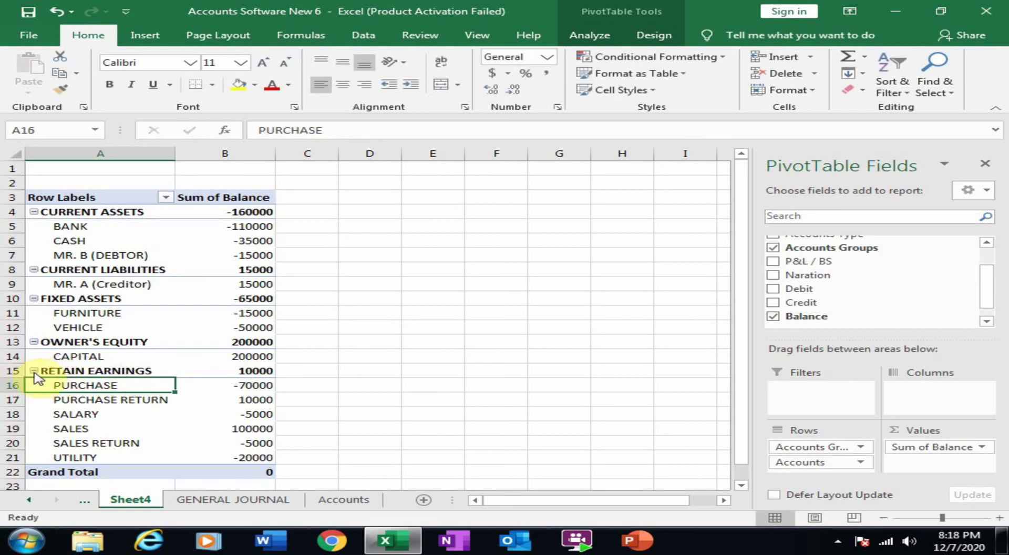
click(34, 371)
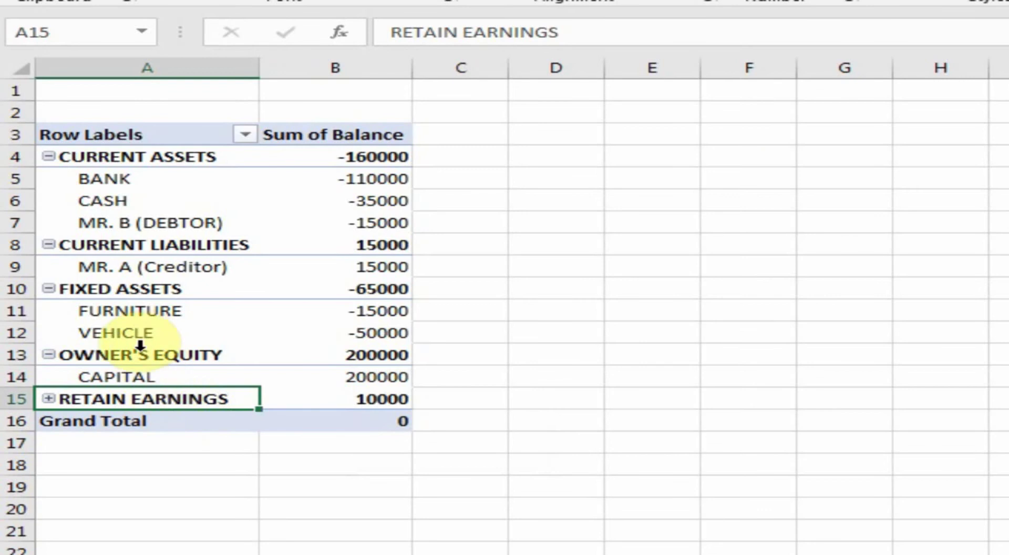
- Move the FIXED ASSETS group directly beneath CURRENT ASSETS in the PivotTable, above CURRENT LIABILITIES
click(158, 148)
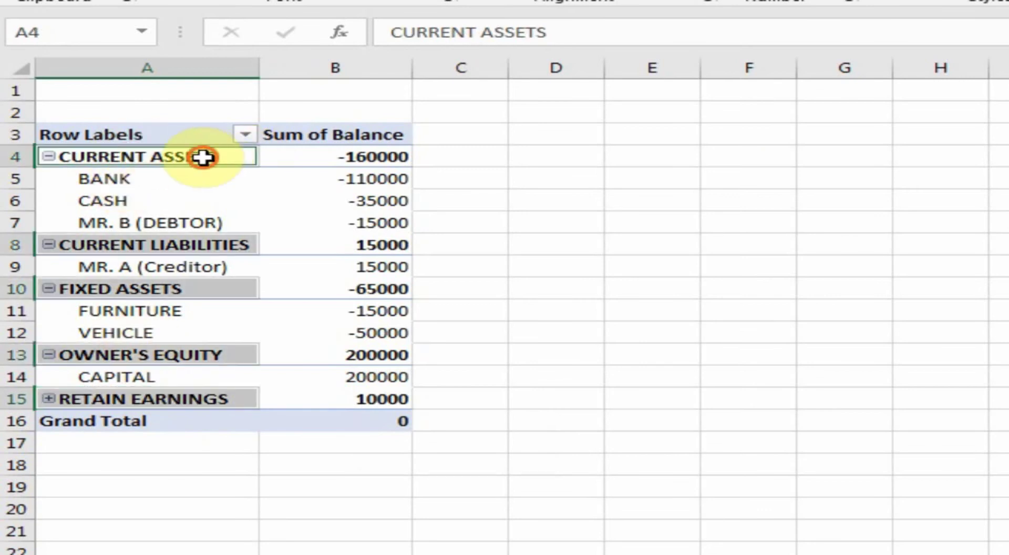
click(116, 292)
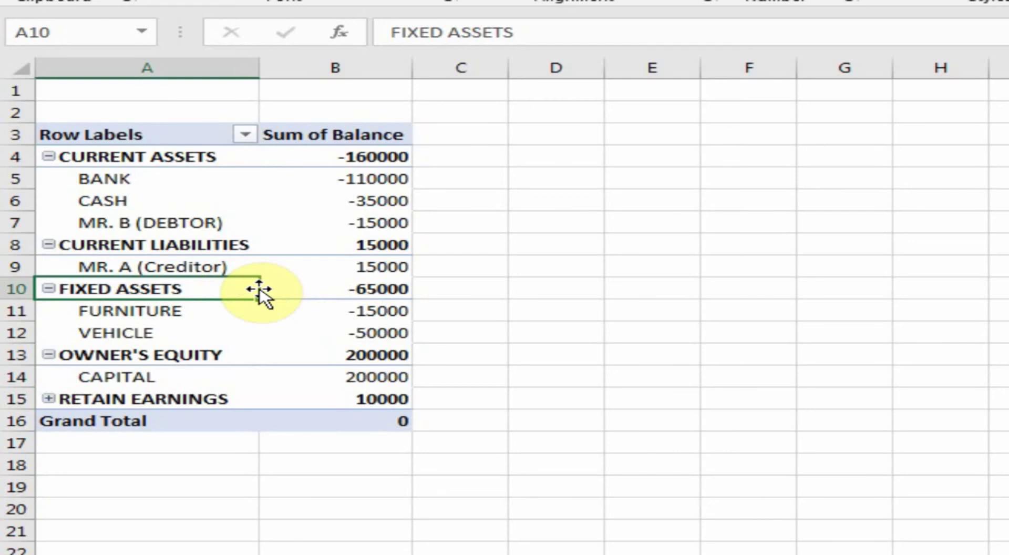
drag(259, 289, 250, 227)
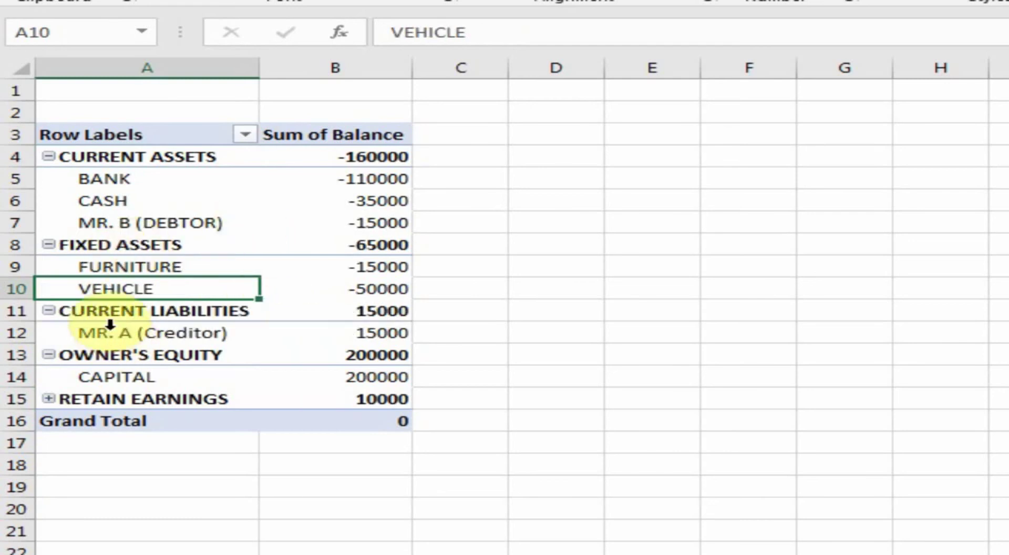
click(110, 309)
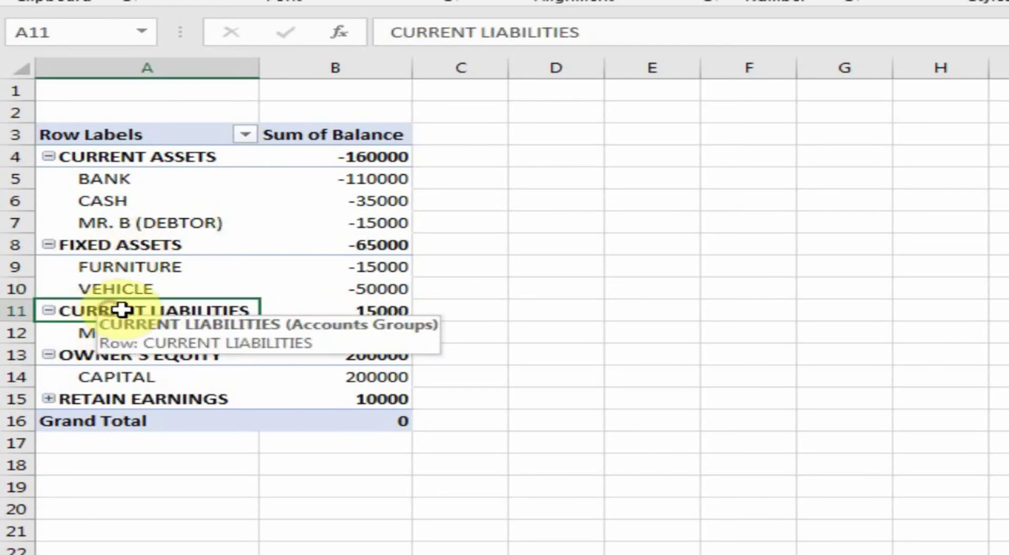
click(171, 354)
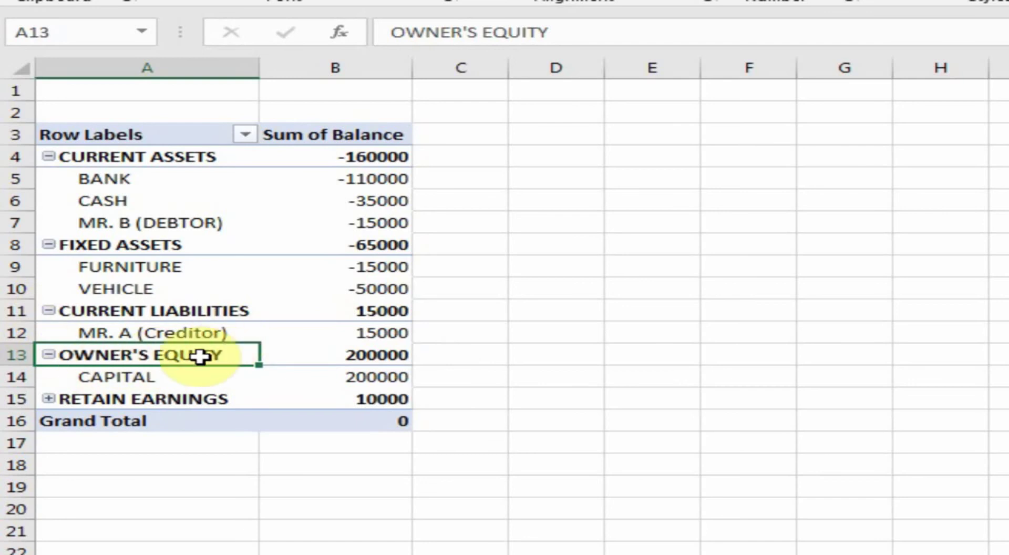
- Insert a blank line after each item in the PivotTable
click(116, 399)
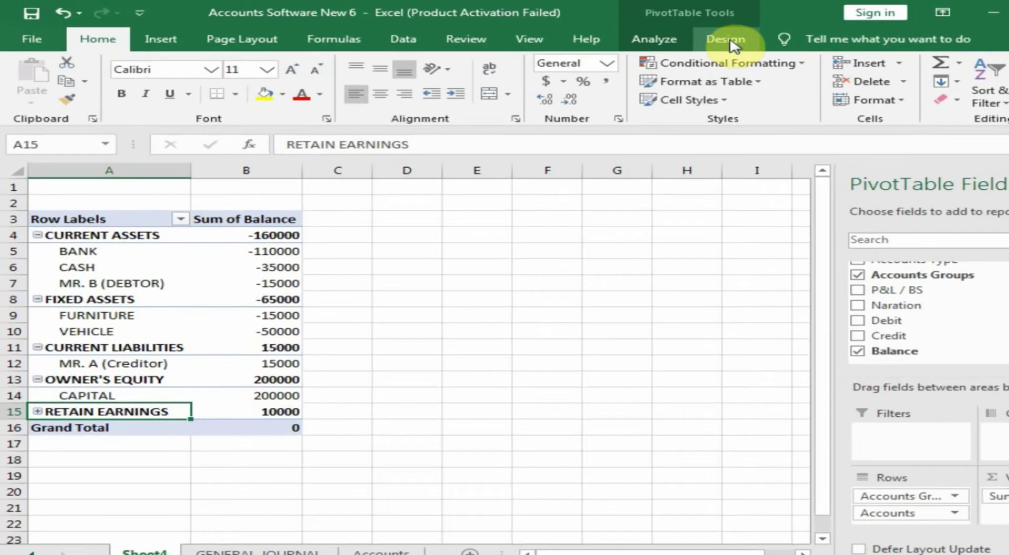
click(698, 16)
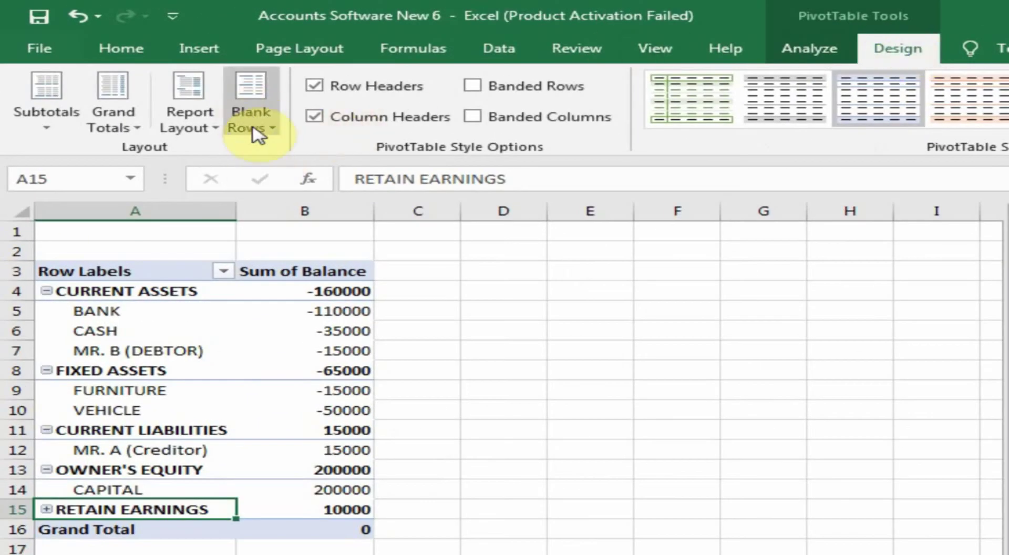
click(257, 136)
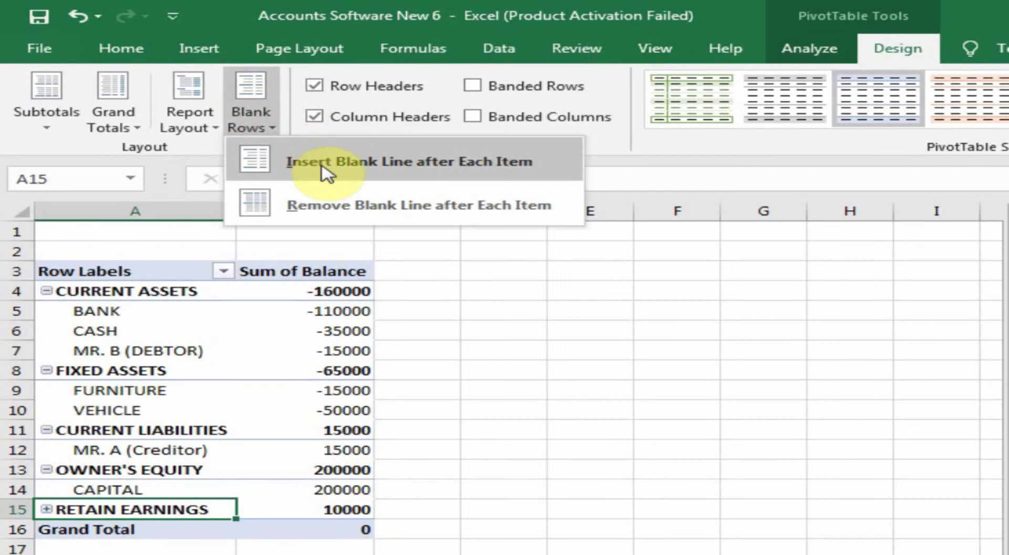
click(456, 167)
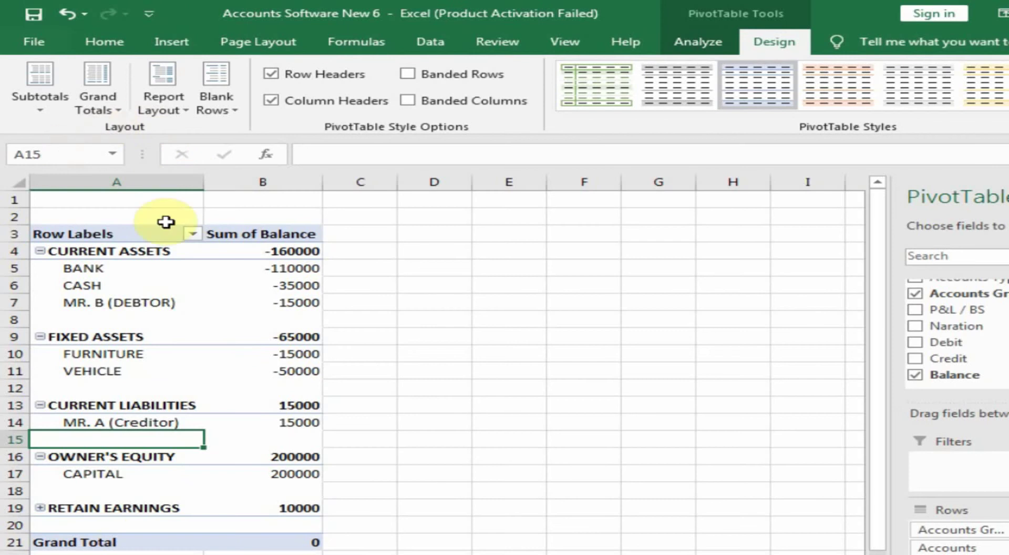
- Turn off the PivotTable's grand totals and show the report in tabular form
click(72, 542)
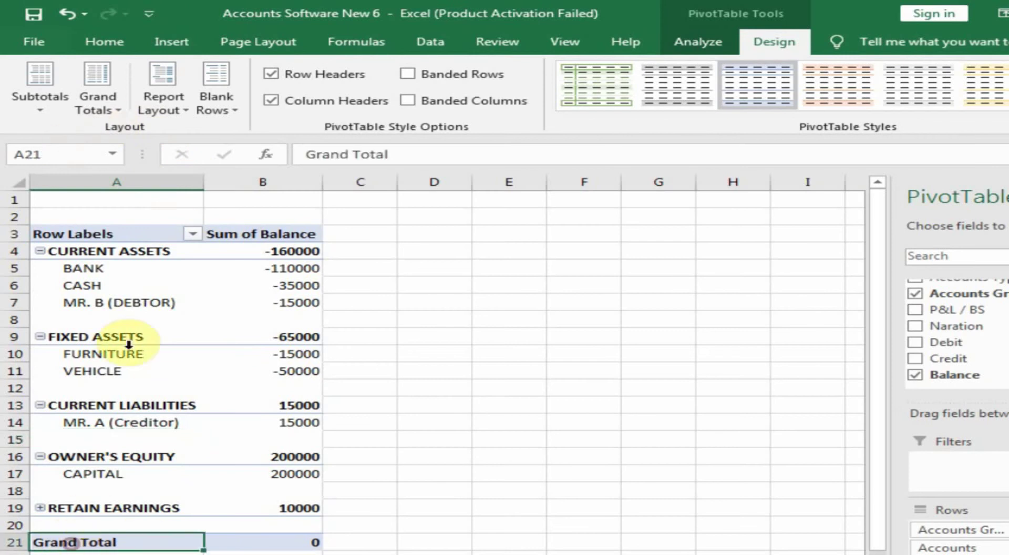
click(105, 104)
click(161, 143)
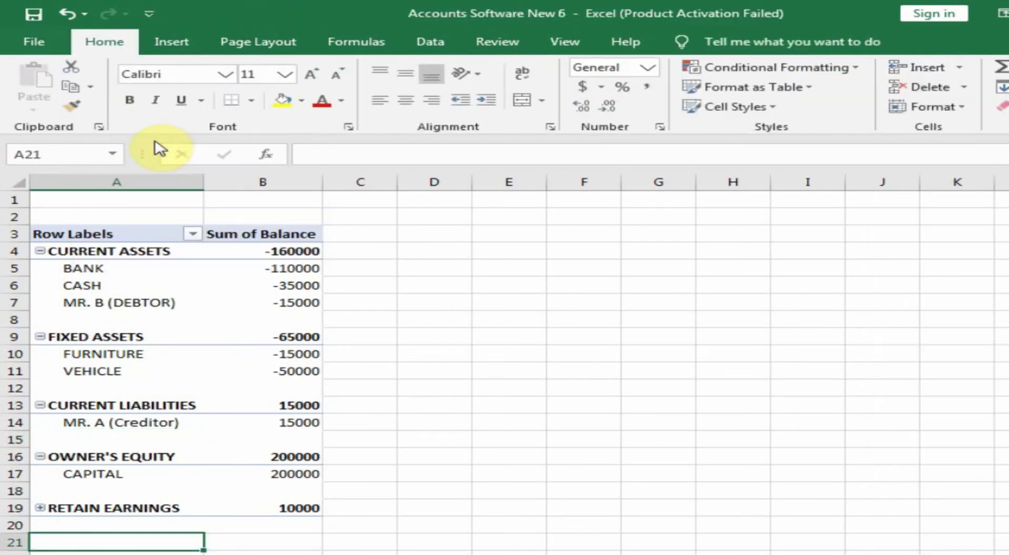
click(153, 281)
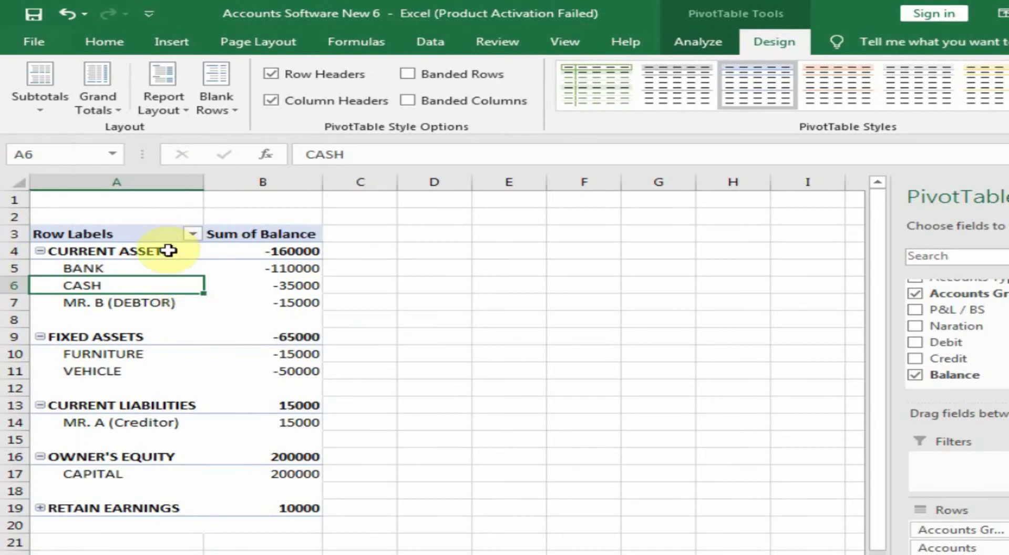
click(169, 113)
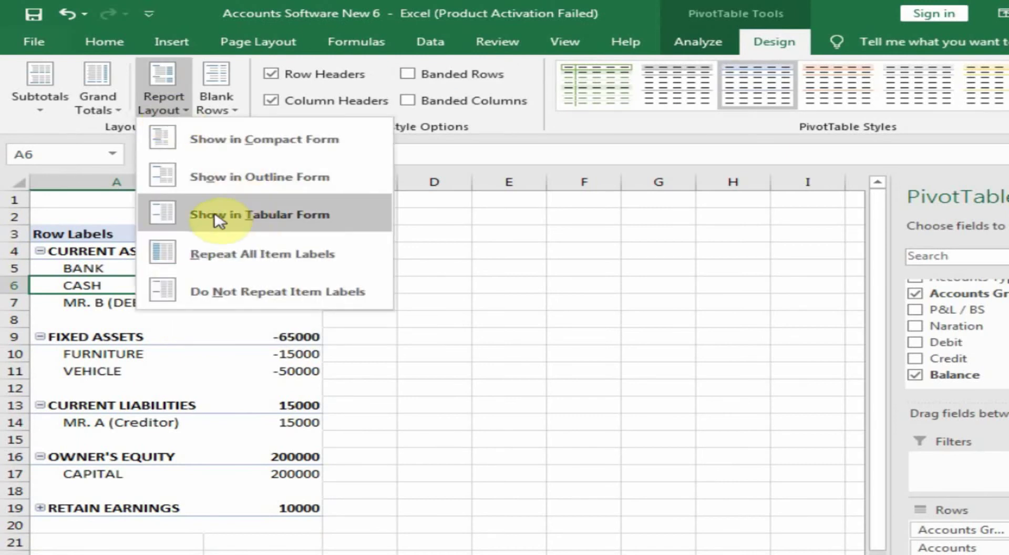
click(279, 215)
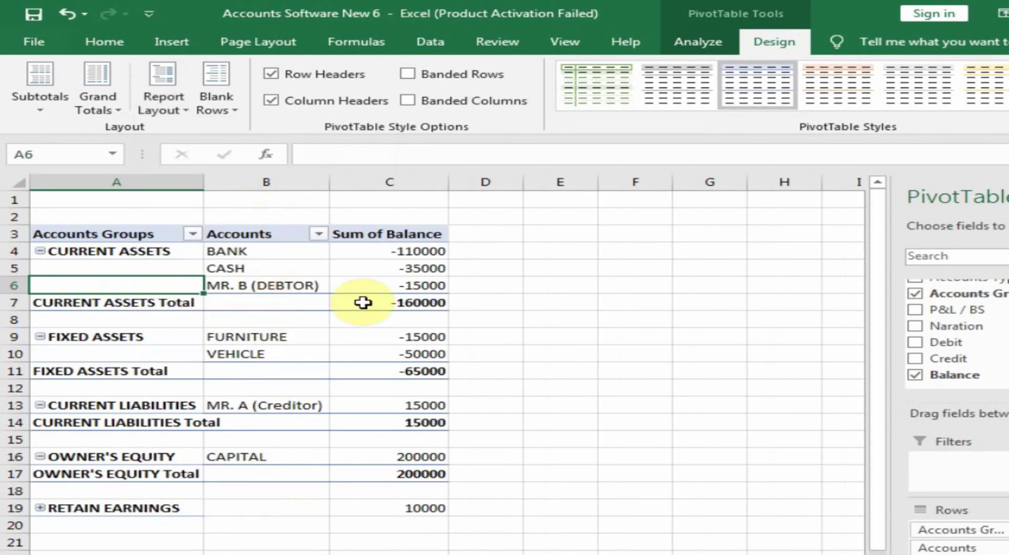
- Examine the total rows and balances of each account group, from CURRENT ASSETS down to RETAIN EARNINGS
click(143, 304)
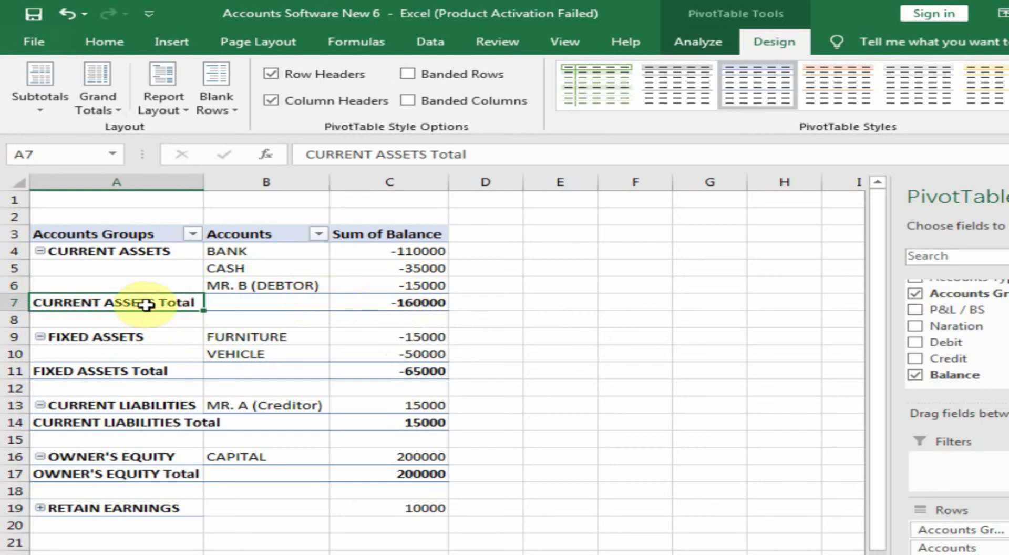
click(415, 303)
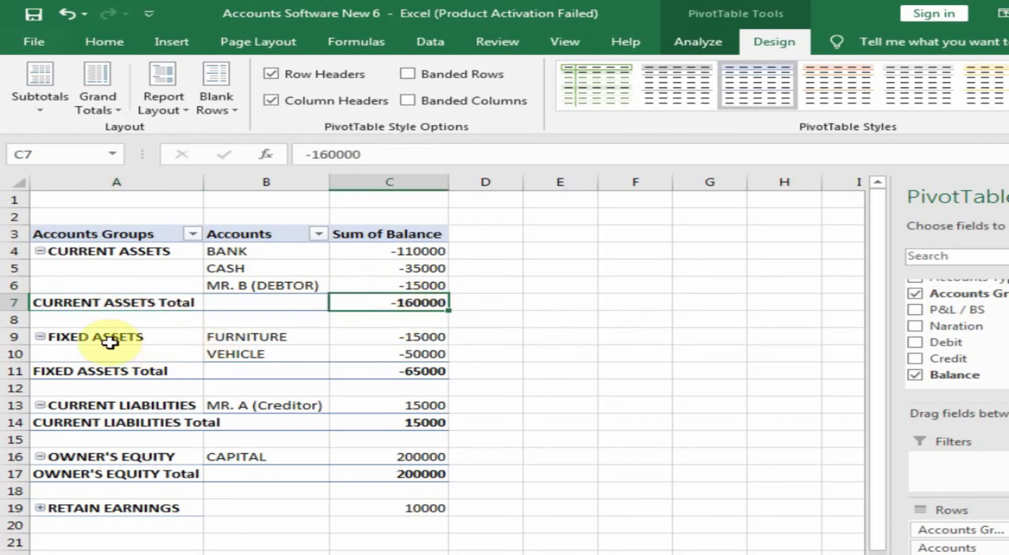
click(92, 335)
click(117, 374)
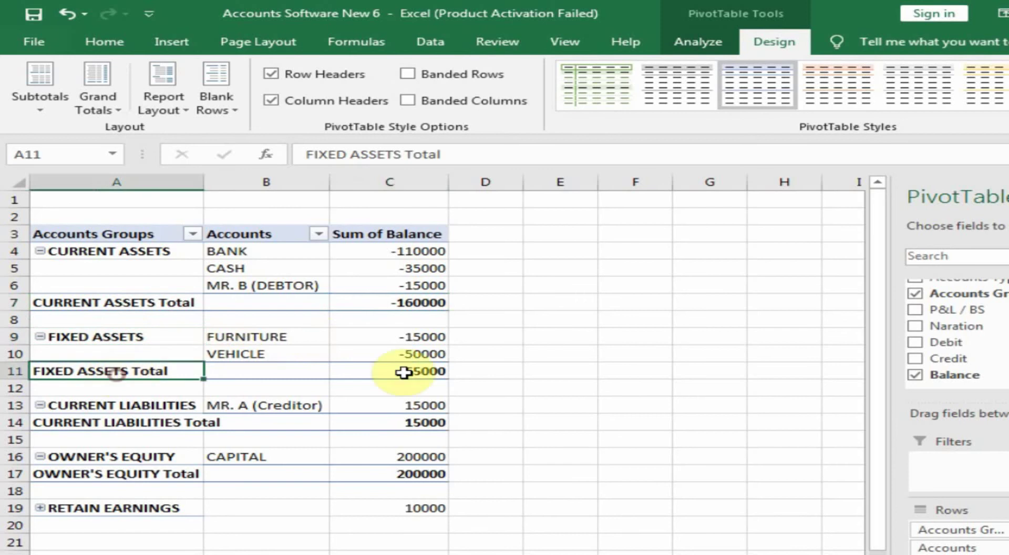
click(416, 372)
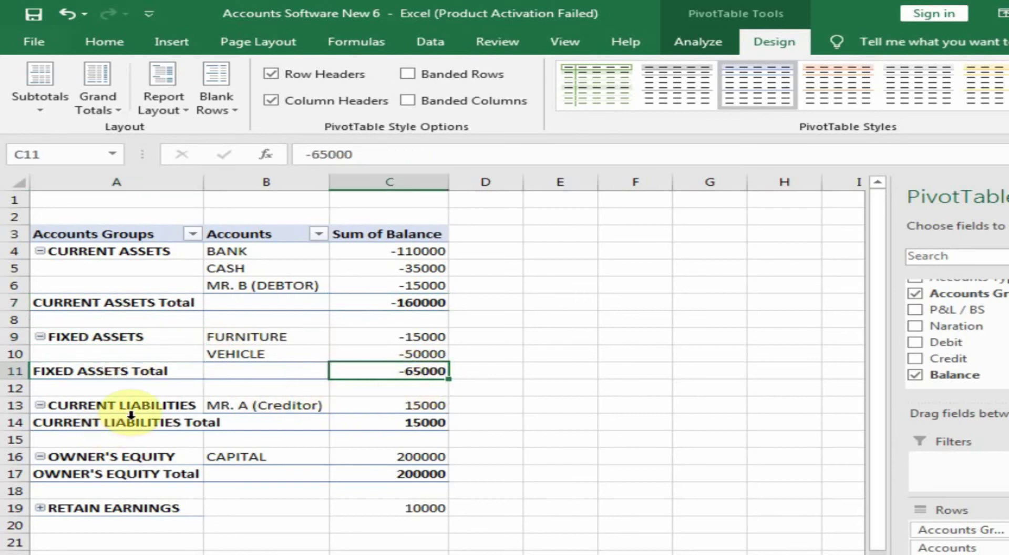
click(147, 425)
click(397, 424)
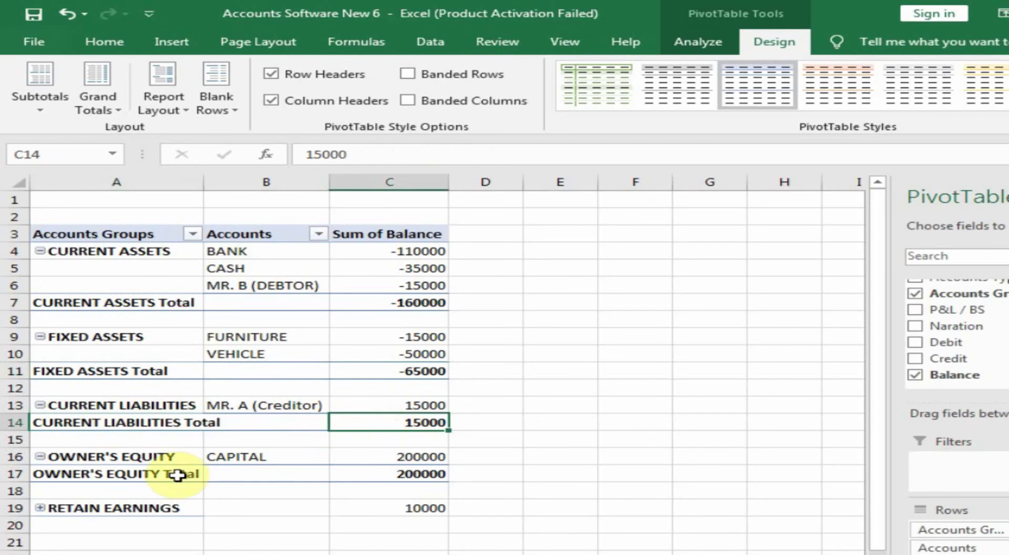
click(149, 476)
click(419, 473)
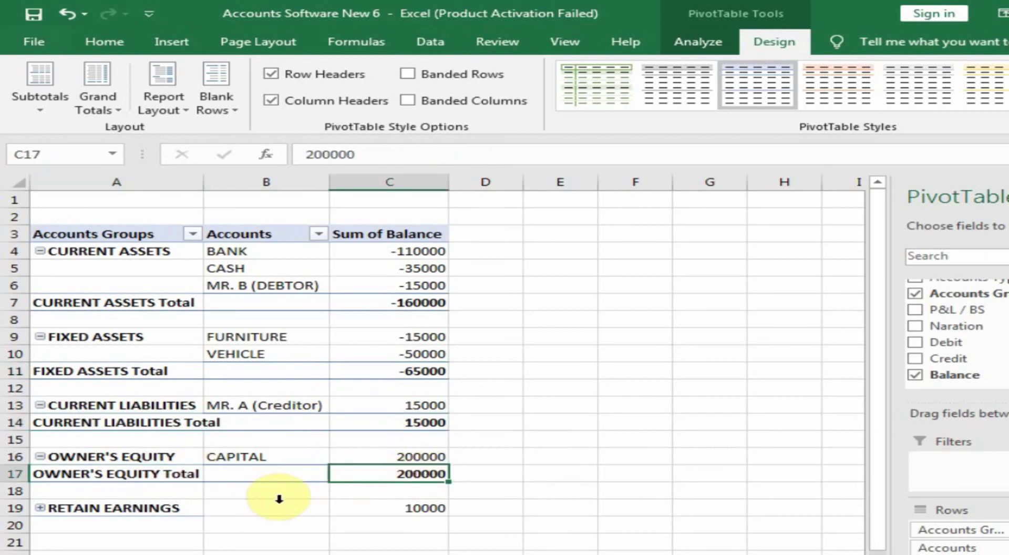
click(186, 508)
click(412, 508)
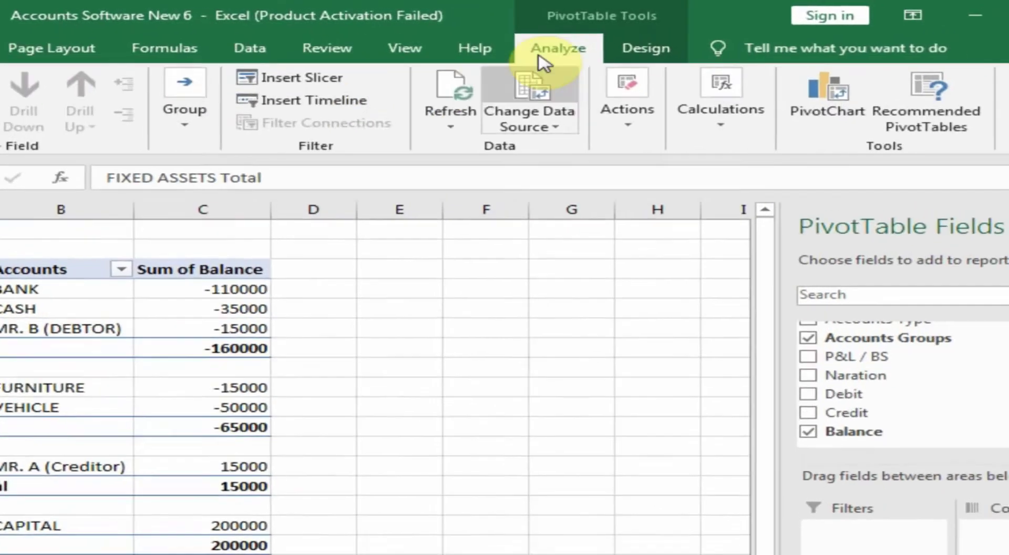
- Start a calculated item in the Accounts Groups field and name it TOTAL ASSETS
click(704, 38)
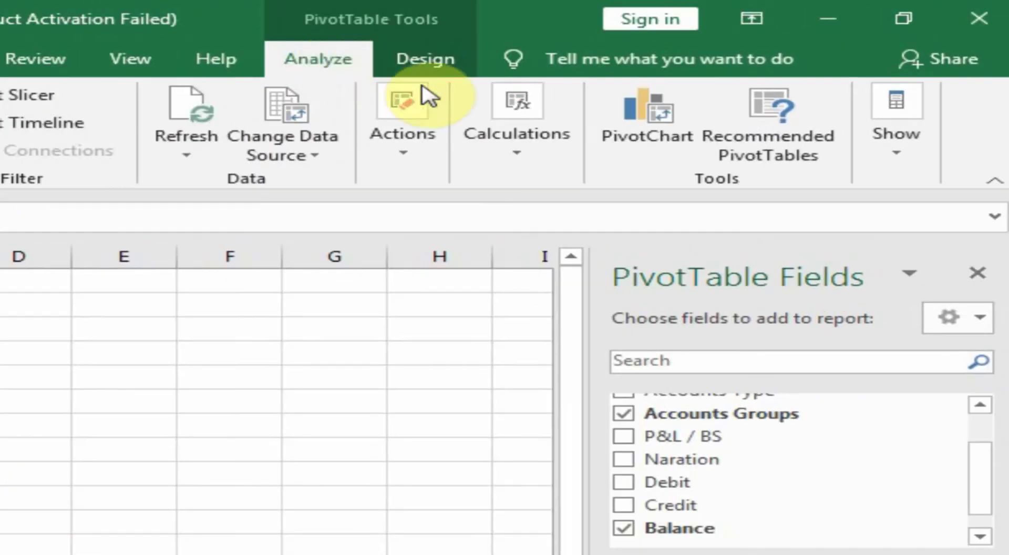
click(514, 144)
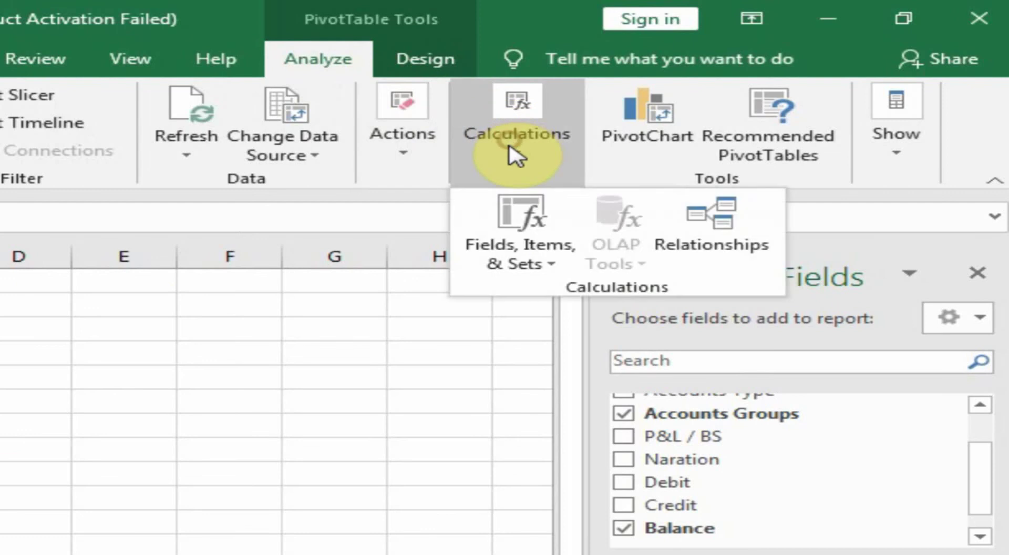
click(524, 246)
click(639, 318)
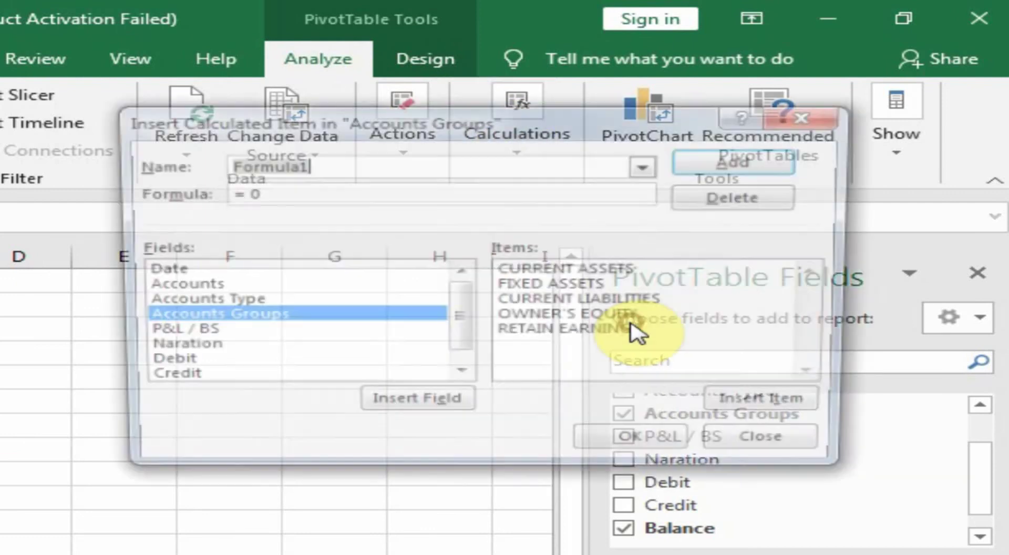
click(379, 170)
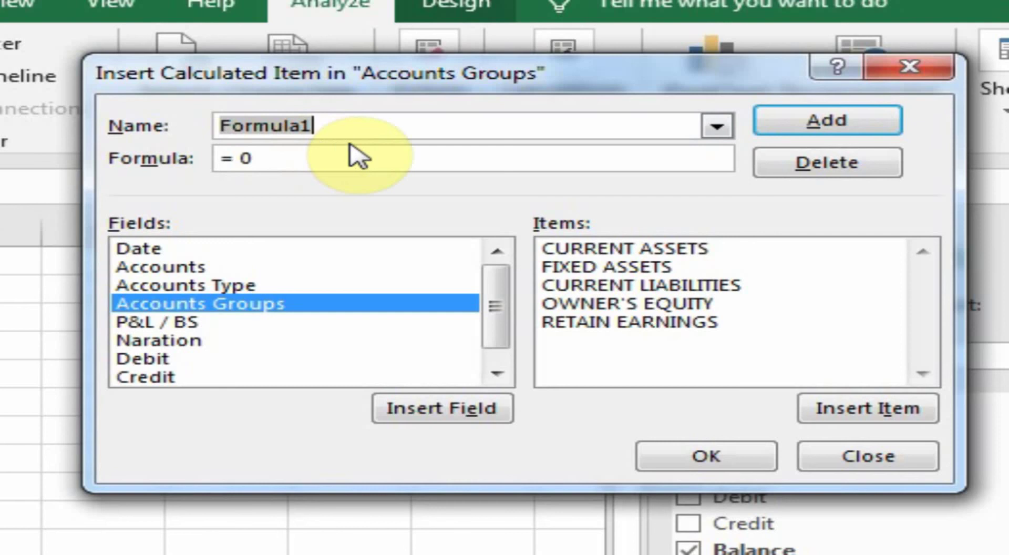
text(TOTAL ASSETS)
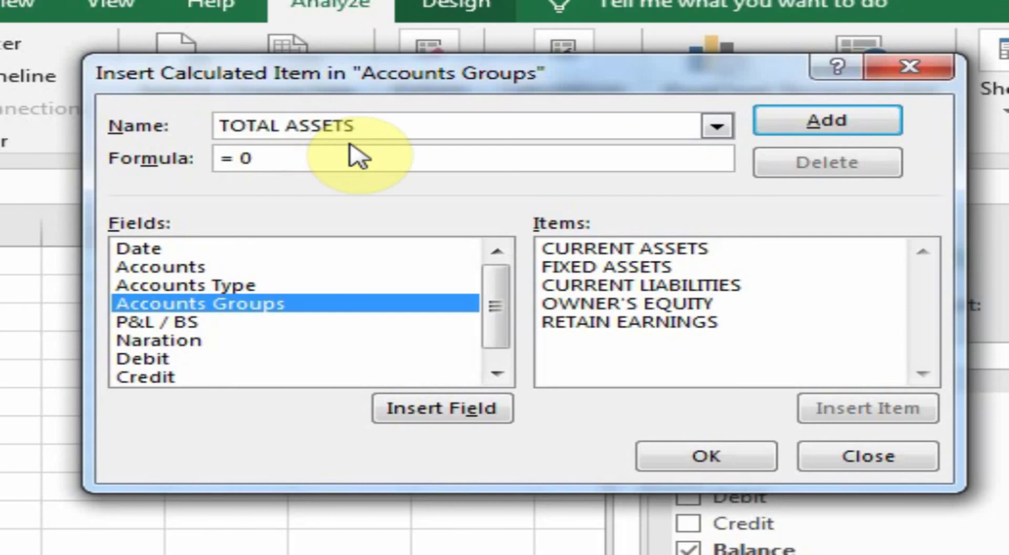
- Set the calculated item's formula to = 'CURRENT ASSETS'+ 'FIXED ASSETS' and add it to the PivotTable
click(267, 166)
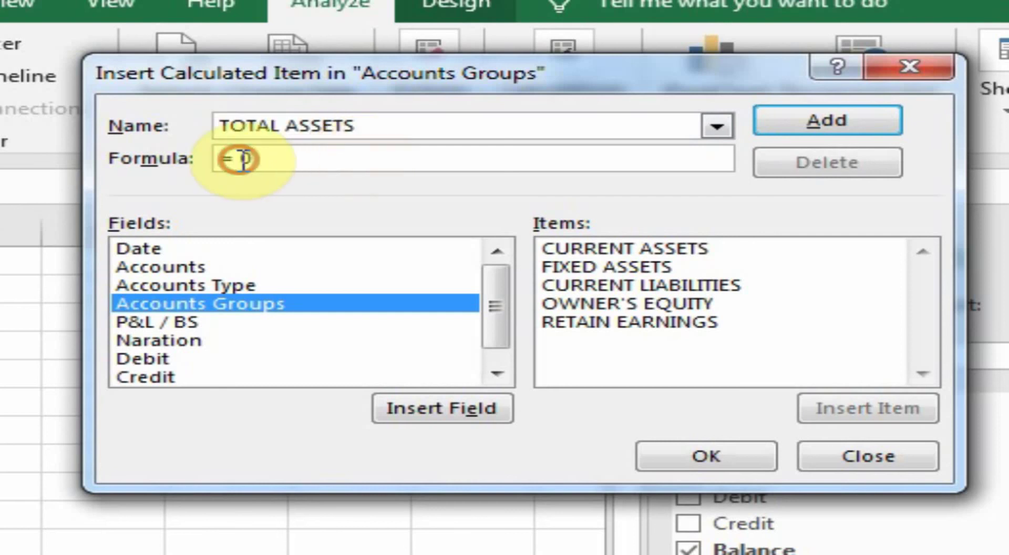
double_click(612, 248)
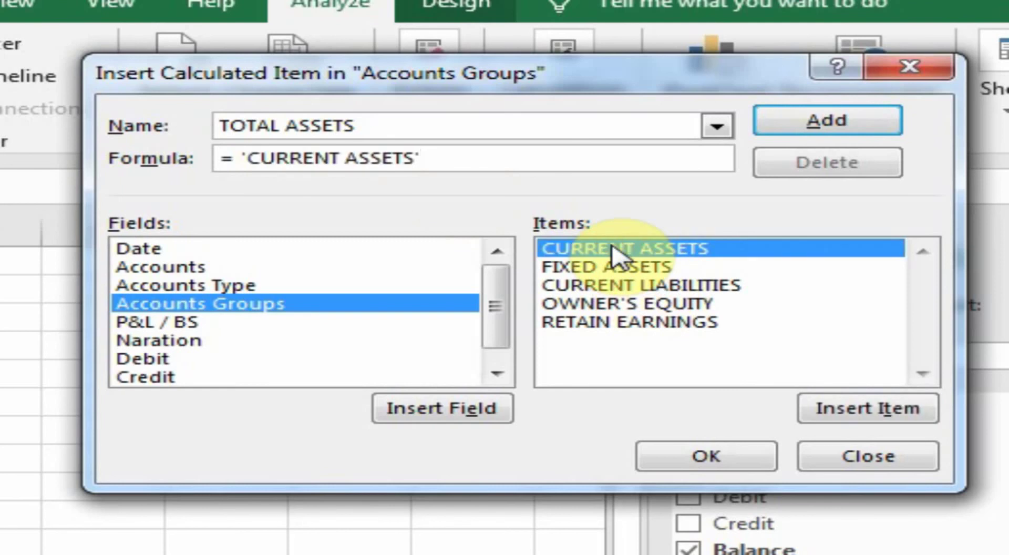
text(+)
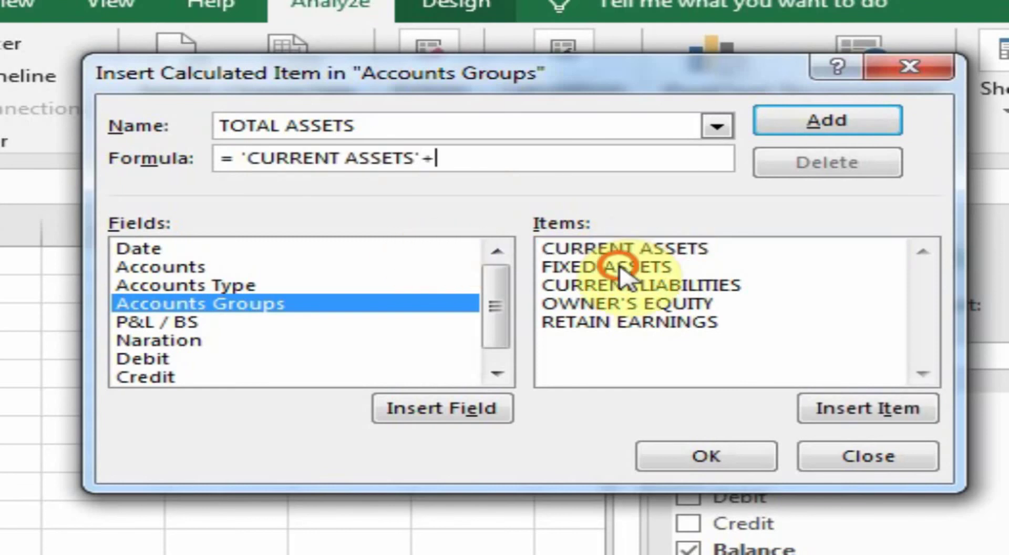
click(619, 267)
double_click(619, 267)
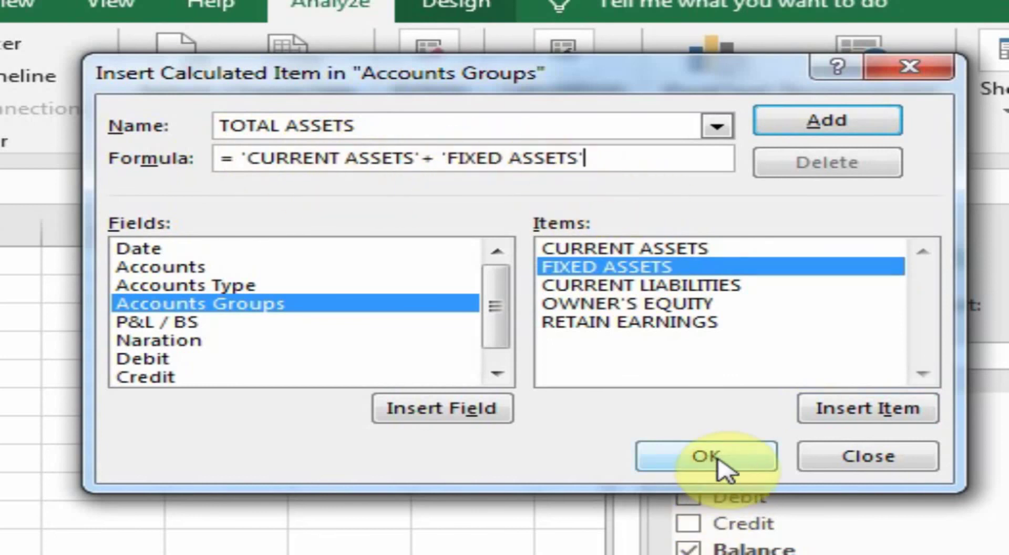
click(820, 120)
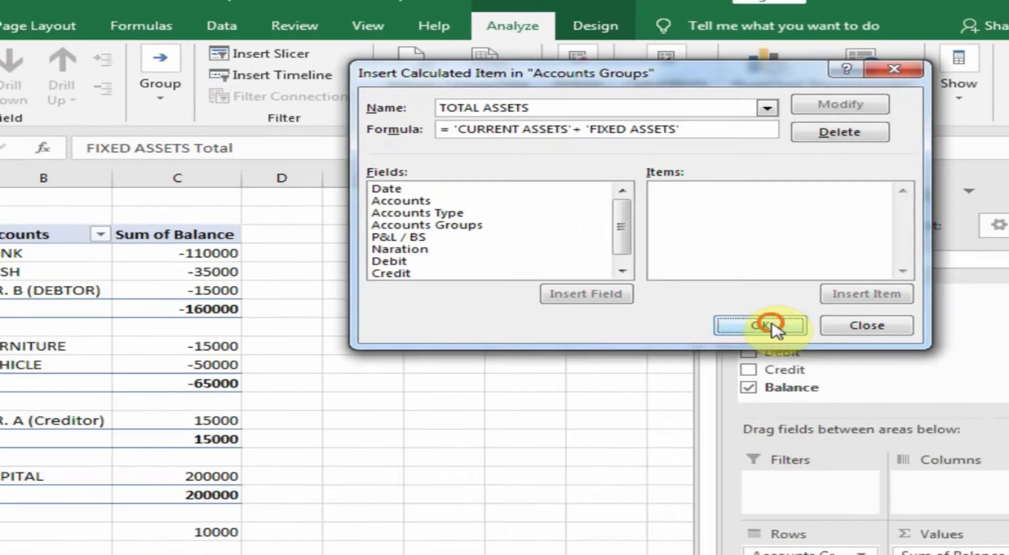
click(736, 427)
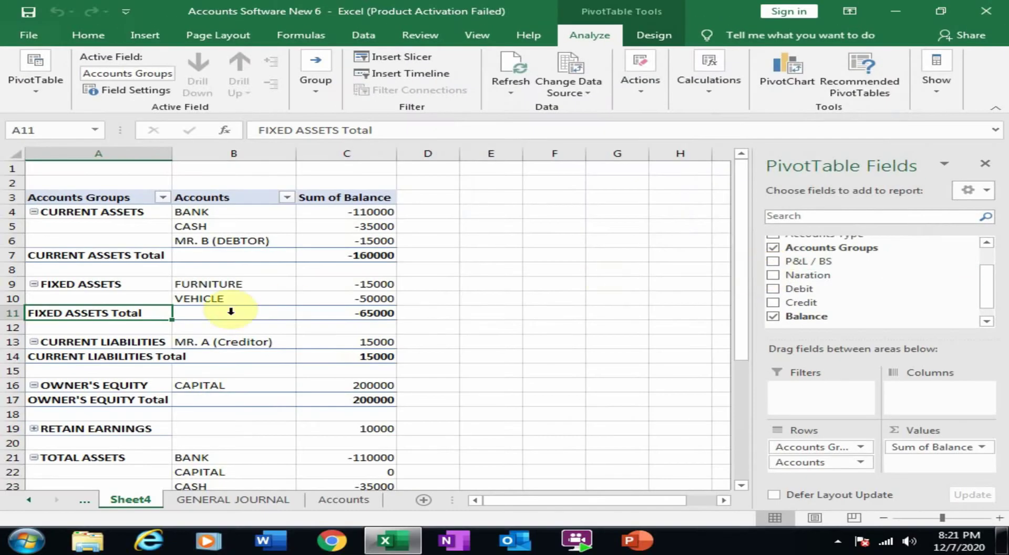
- Move the TOTAL ASSETS group directly beneath FIXED ASSETS and collapse its accounts
click(89, 458)
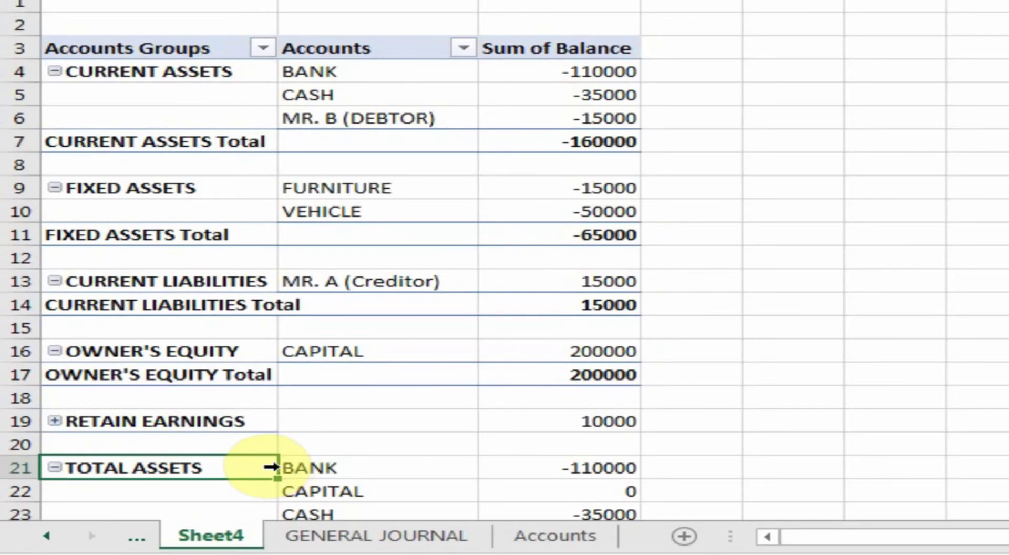
drag(274, 468, 259, 252)
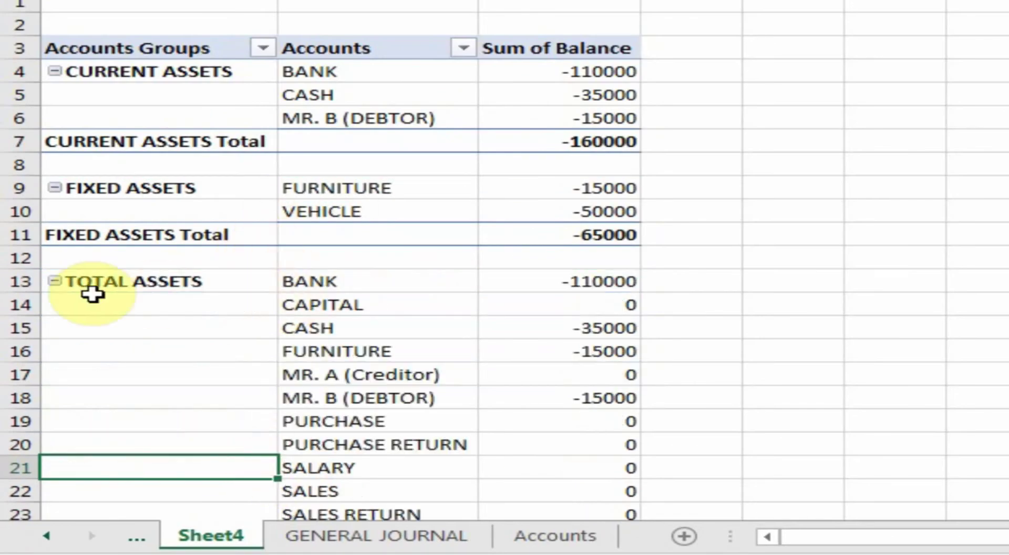
click(55, 281)
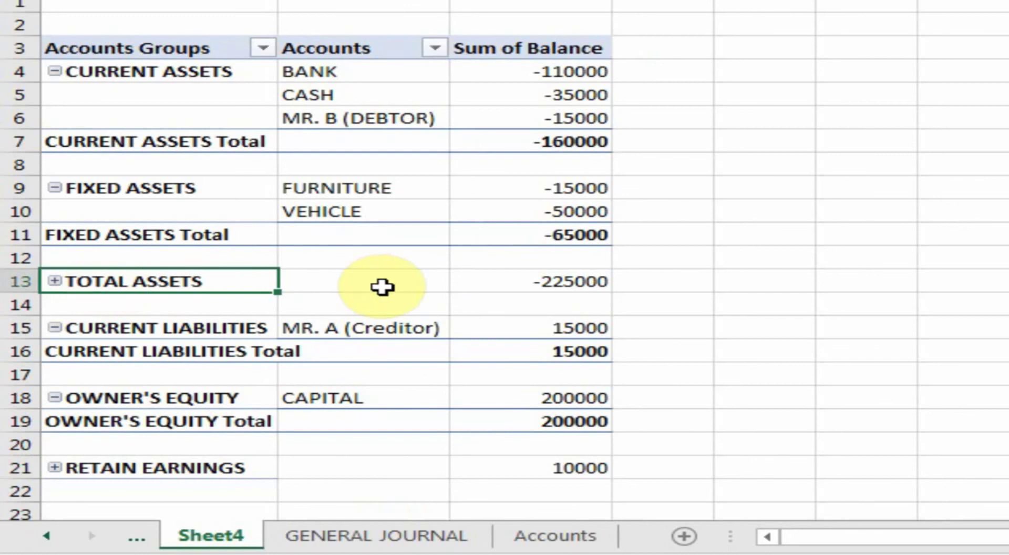
- Compare the TOTAL ASSETS balance with the CURRENT ASSETS and FIXED ASSETS totals
click(198, 282)
click(456, 282)
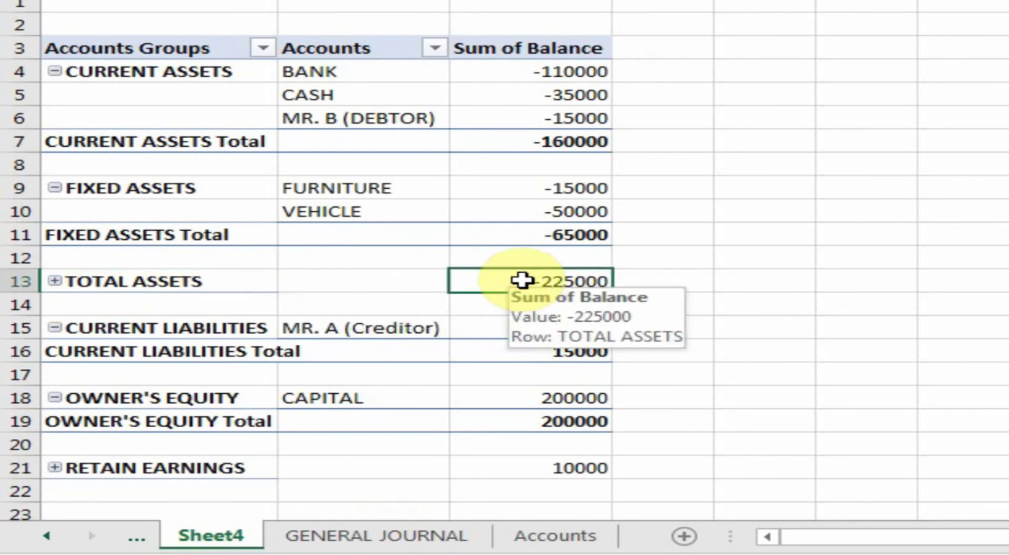
click(575, 141)
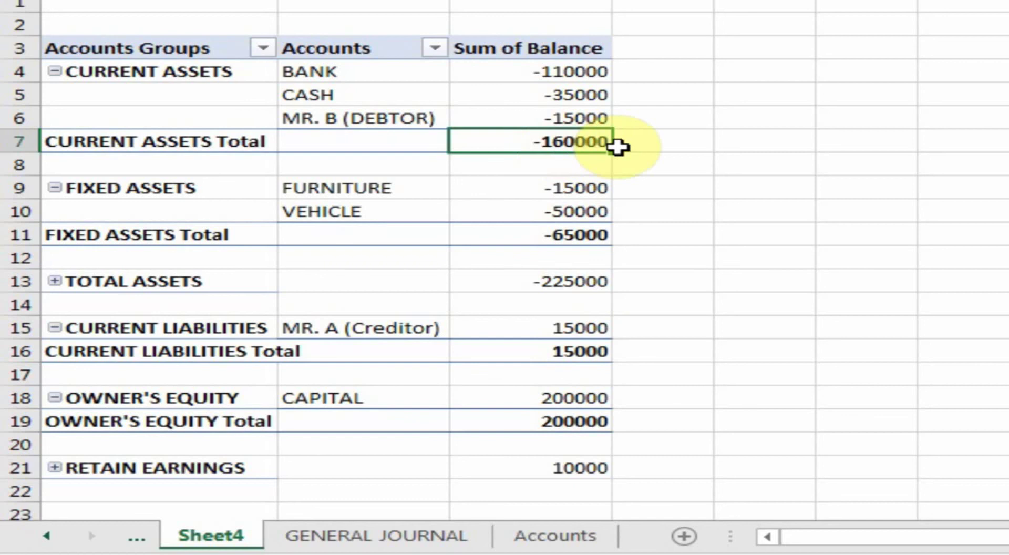
click(526, 212)
click(521, 235)
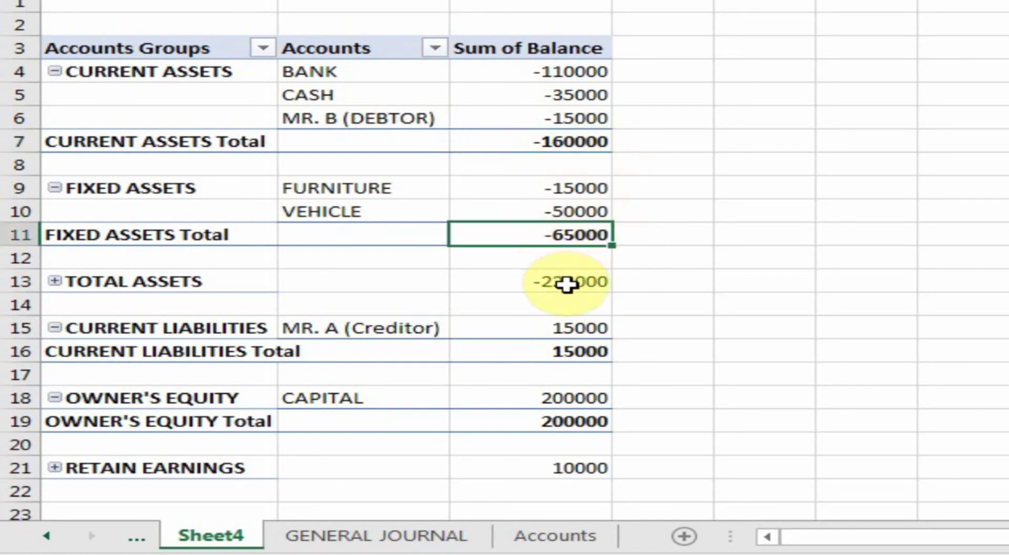
click(563, 282)
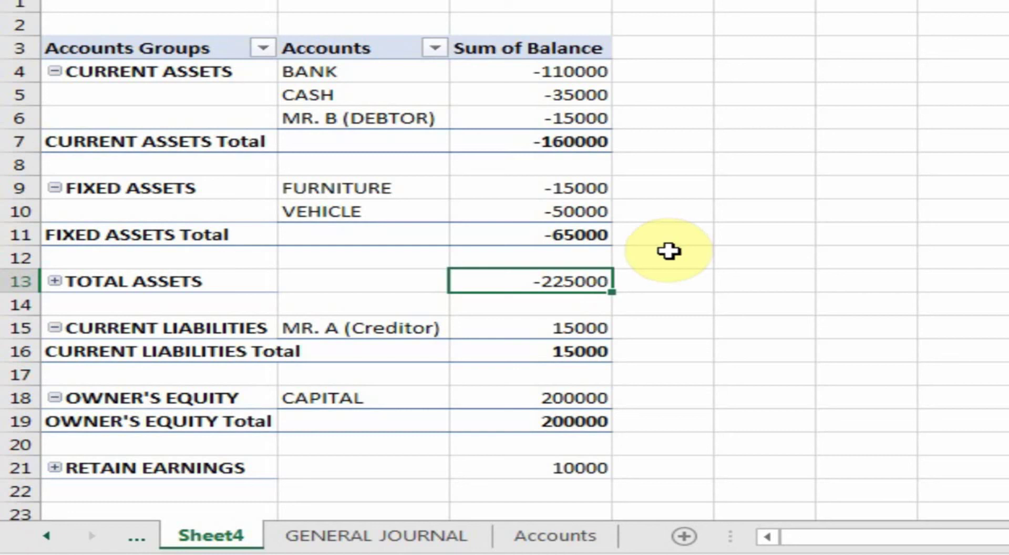
- Start another calculated item in the Accounts Groups field and name it TOTAL LIABILITIES + TOTAL OWNER'S EQUITY
click(271, 272)
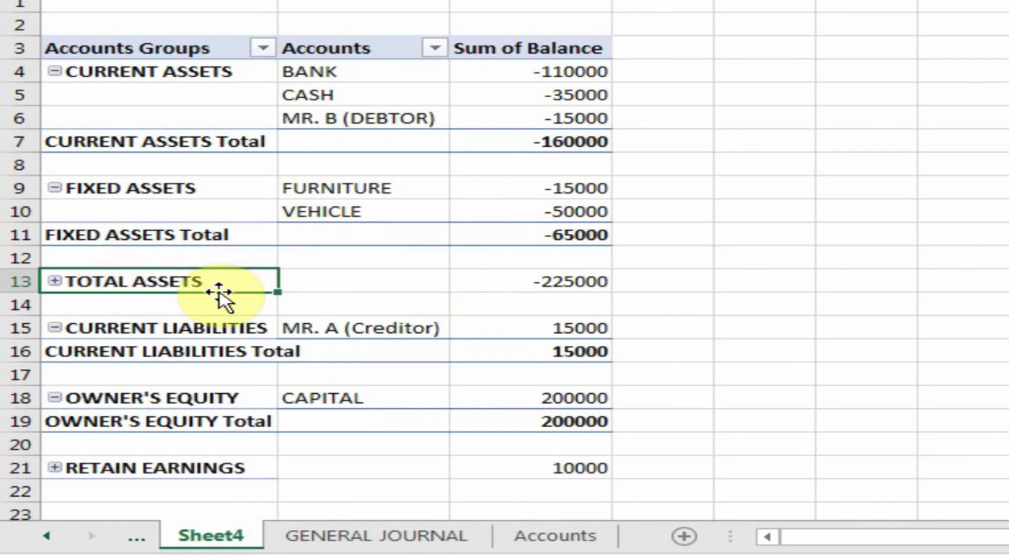
scroll(221, 293, down, 1)
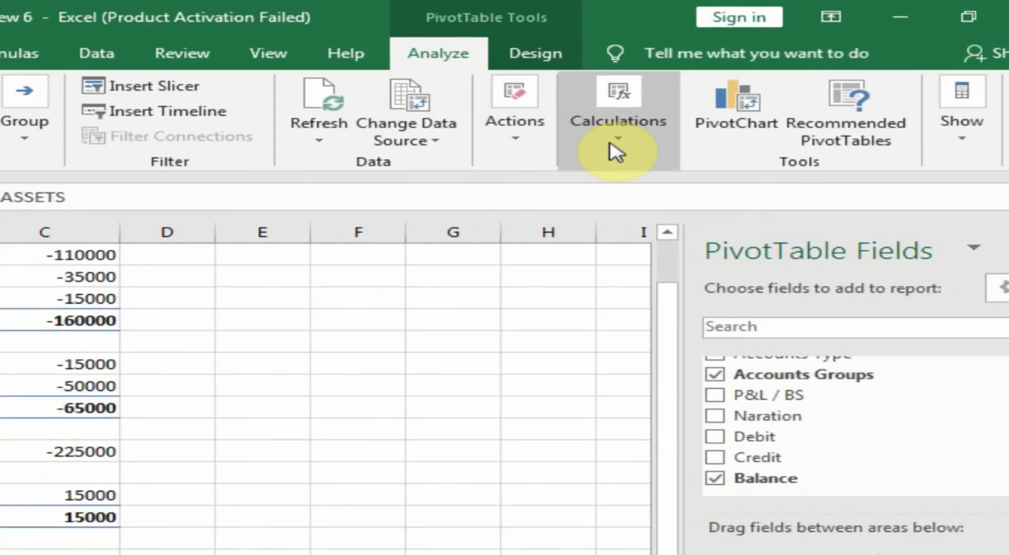
click(616, 146)
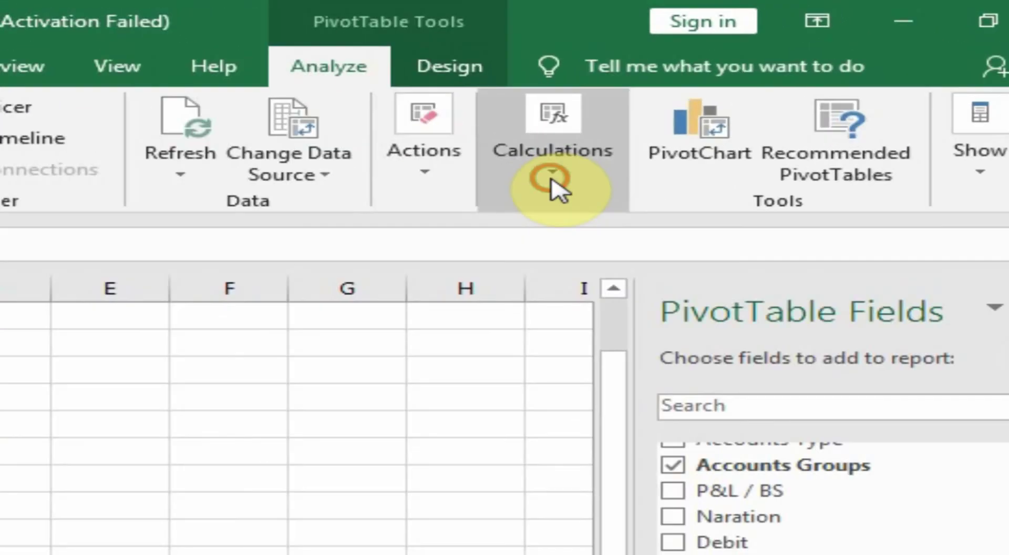
click(627, 242)
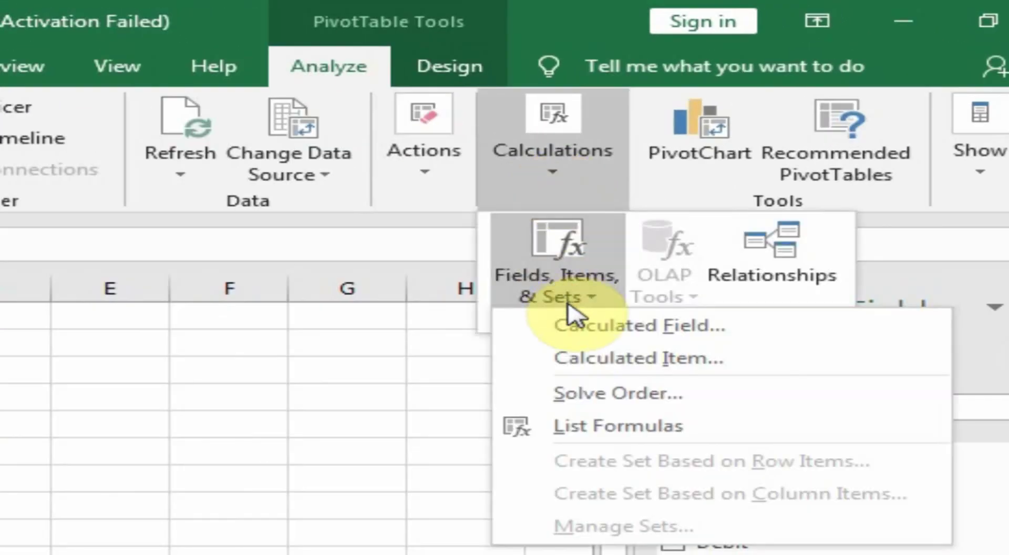
click(657, 368)
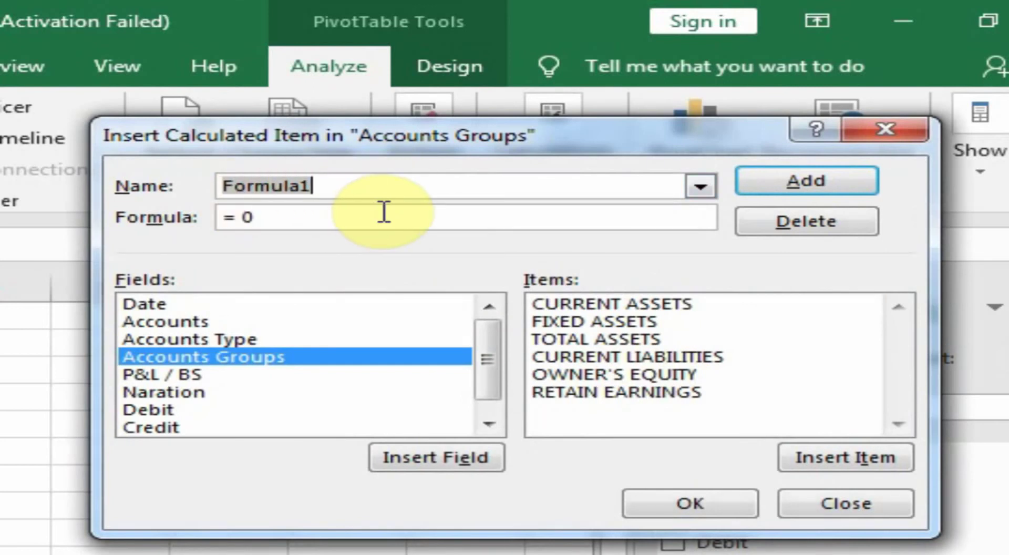
text(TOTAL LIABILITIES + TOTAL OWNER'S EQUITY)
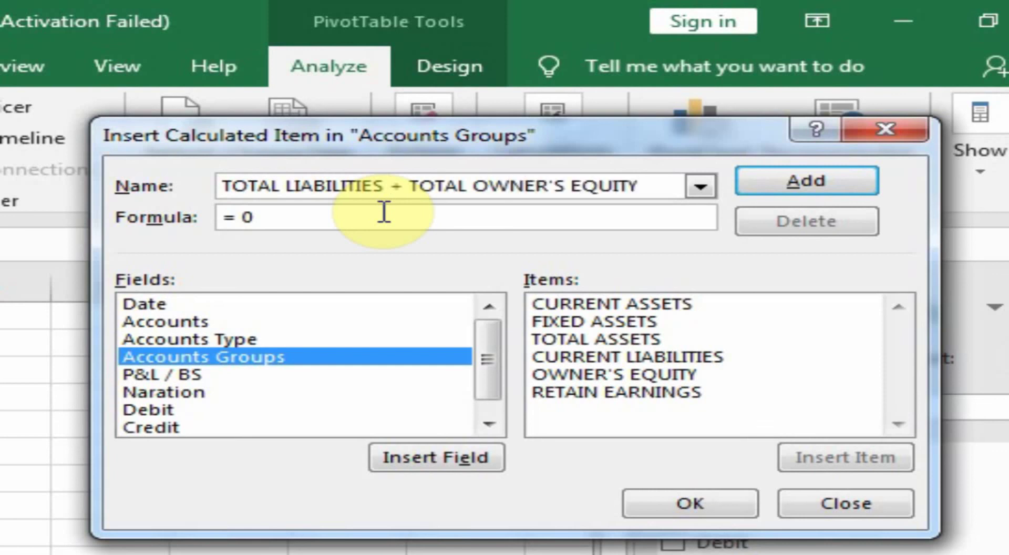
- Set the calculated item's formula to = 'CURRENT LIABILITIES'+ 'OWNER''S EQUITY'+ 'RETAIN EARNINGS'
click(255, 217)
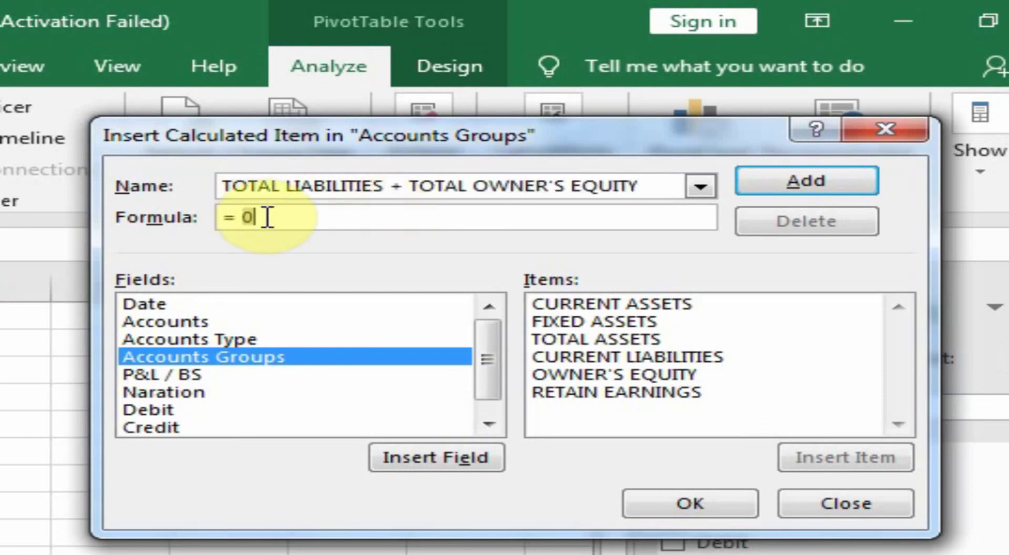
double_click(594, 359)
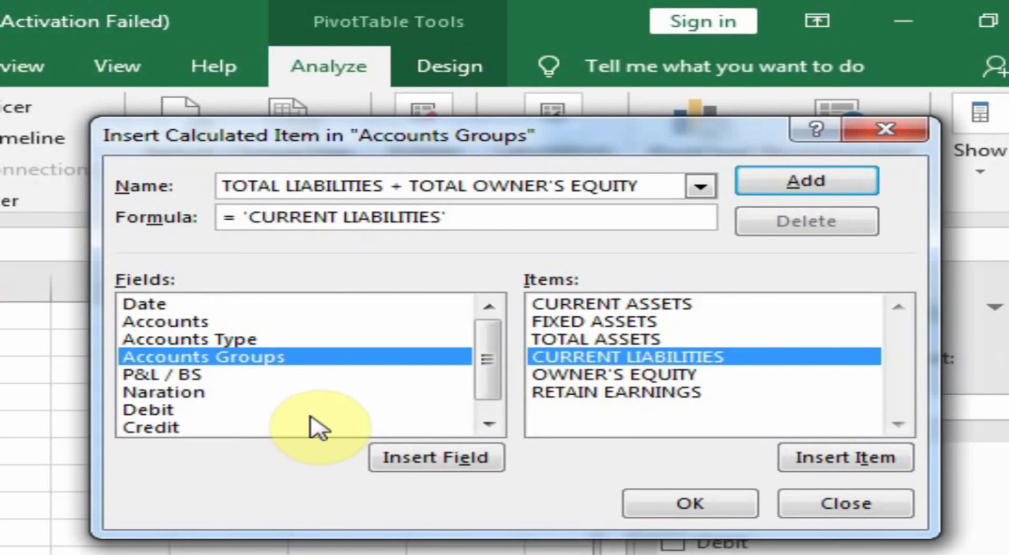
text(+)
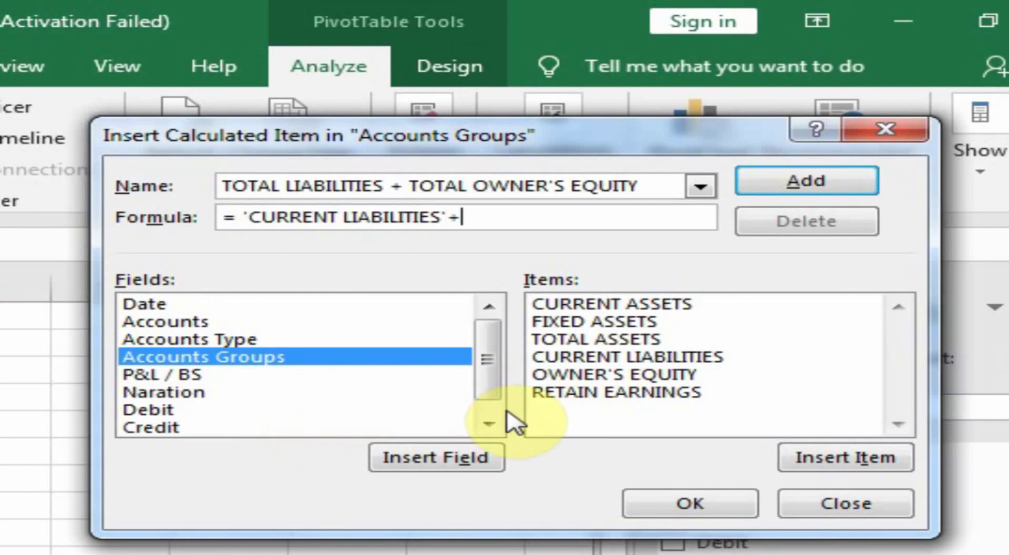
double_click(611, 377)
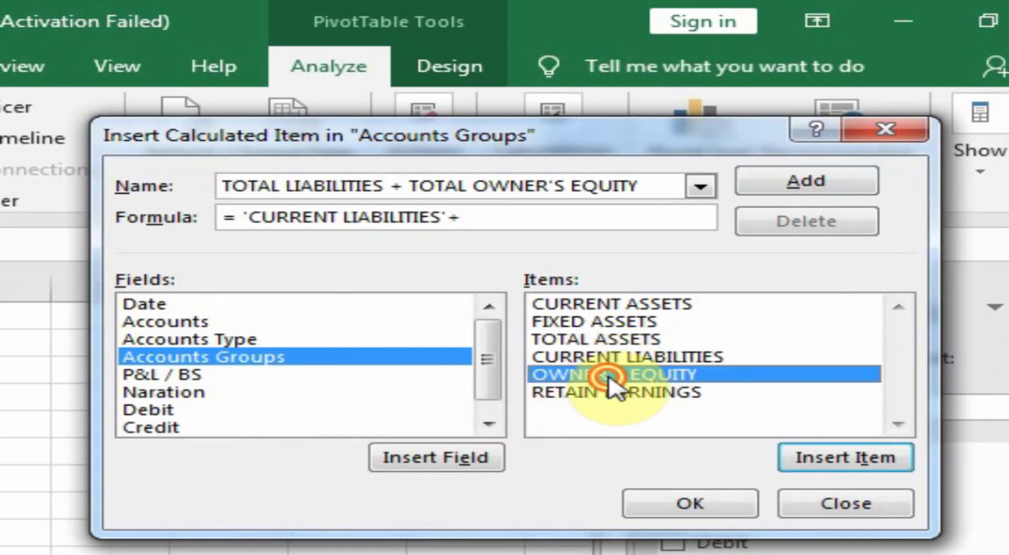
text(+)
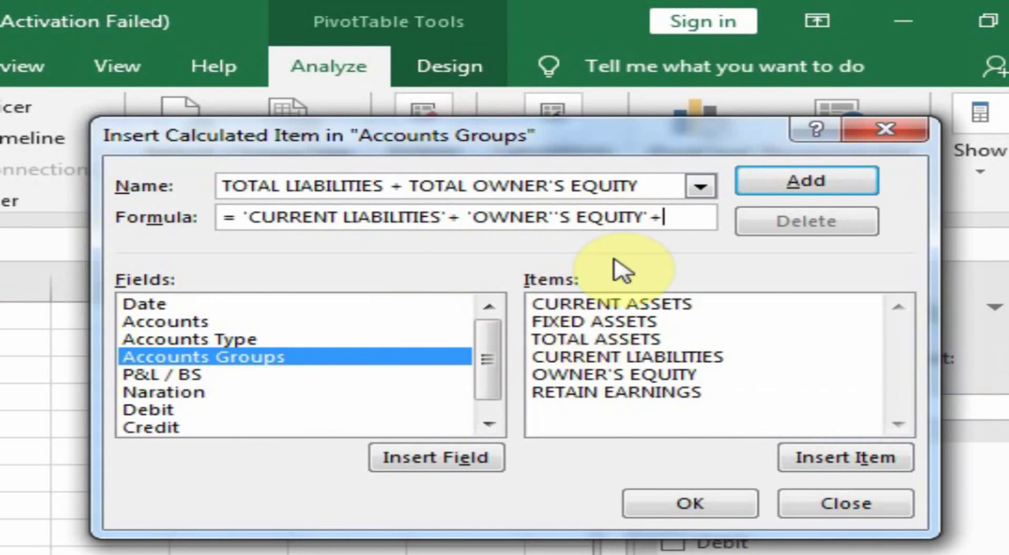
click(620, 400)
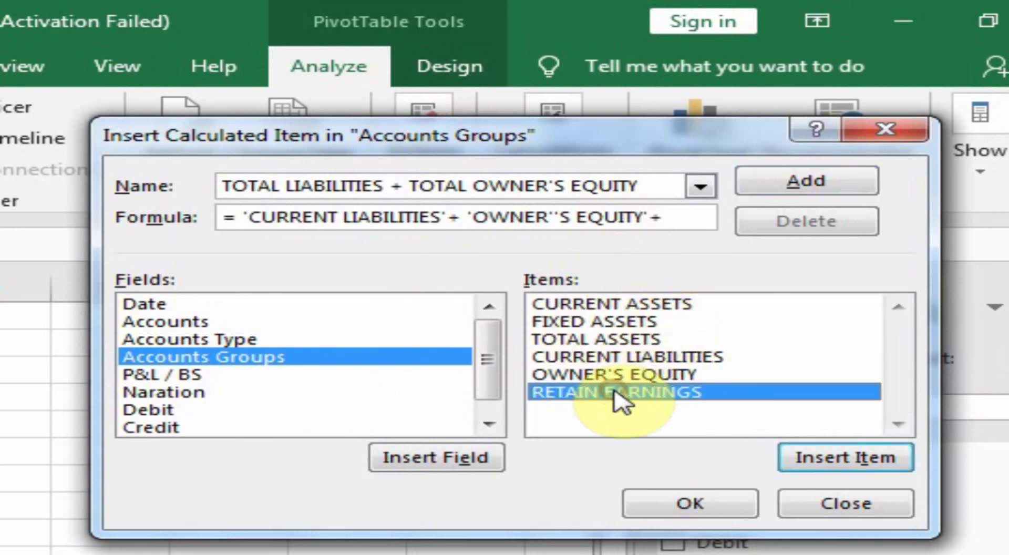
double_click(614, 401)
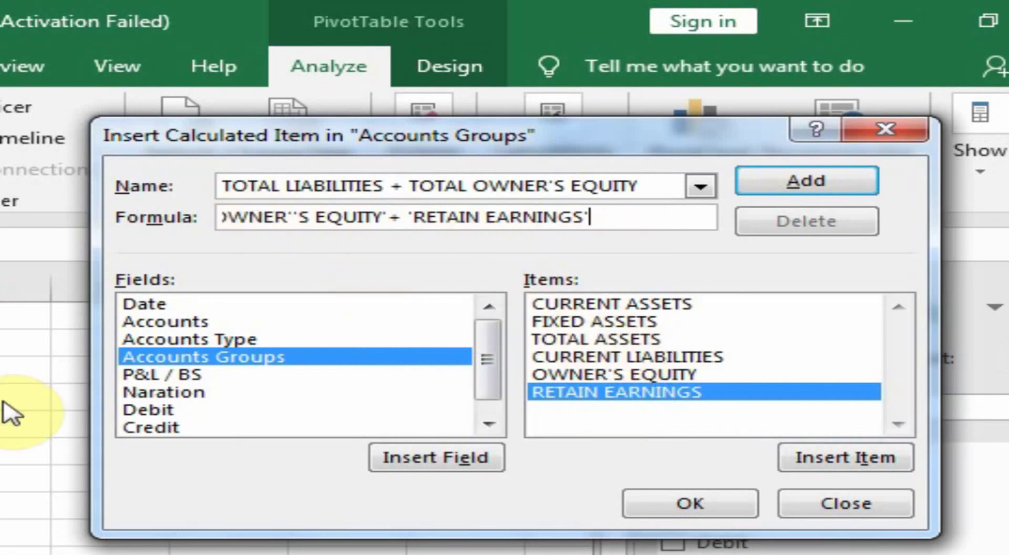
- Review the formula through to its end and add the calculated item to the PivotTable
click(609, 219)
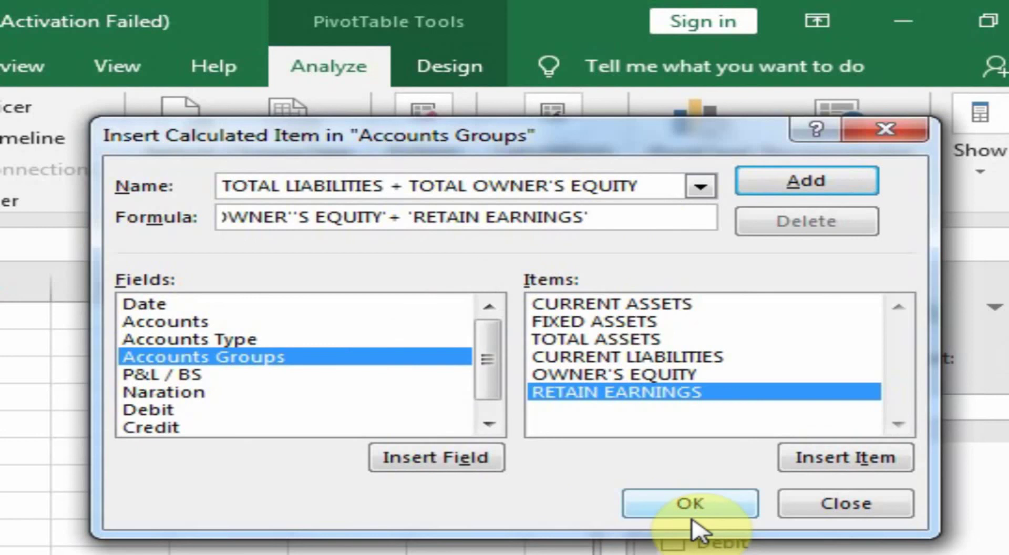
click(805, 194)
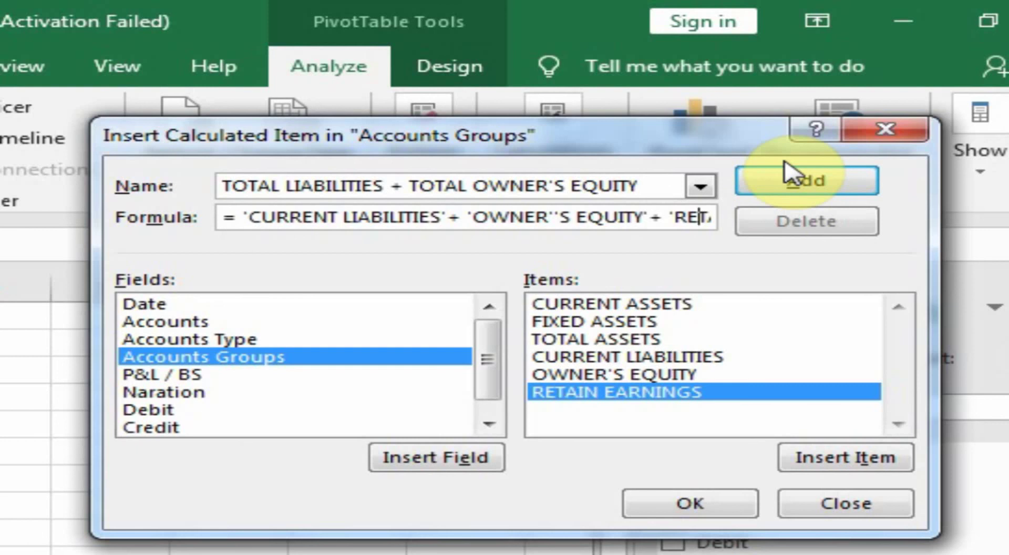
key(Right)
key(Right)
key(Right)
key(Right)
key(Right)
key(Right)
key(Right)
key(Right)
key(Right)
key(Right)
key(Right)
key(Right)
key(Right)
key(Right)
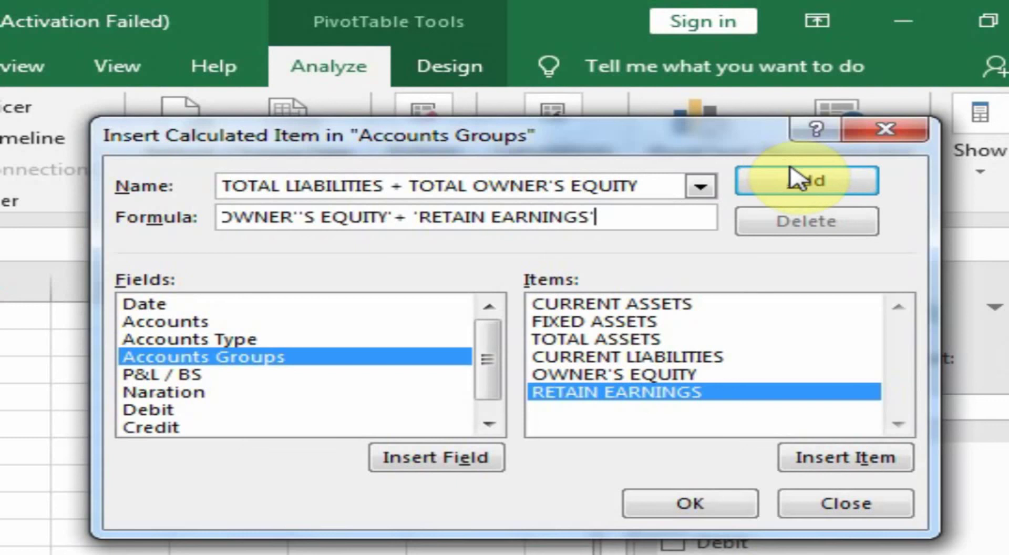
click(799, 181)
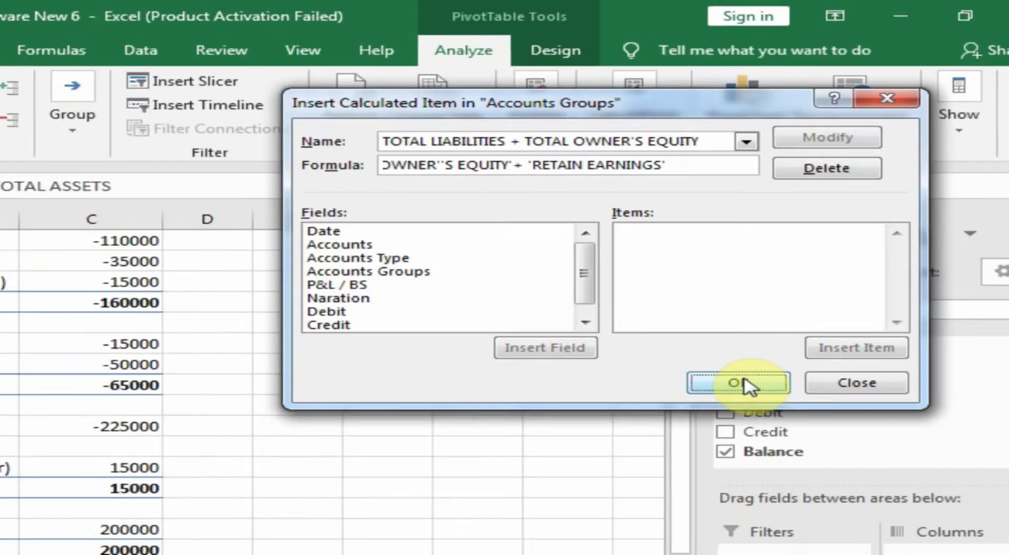
click(742, 384)
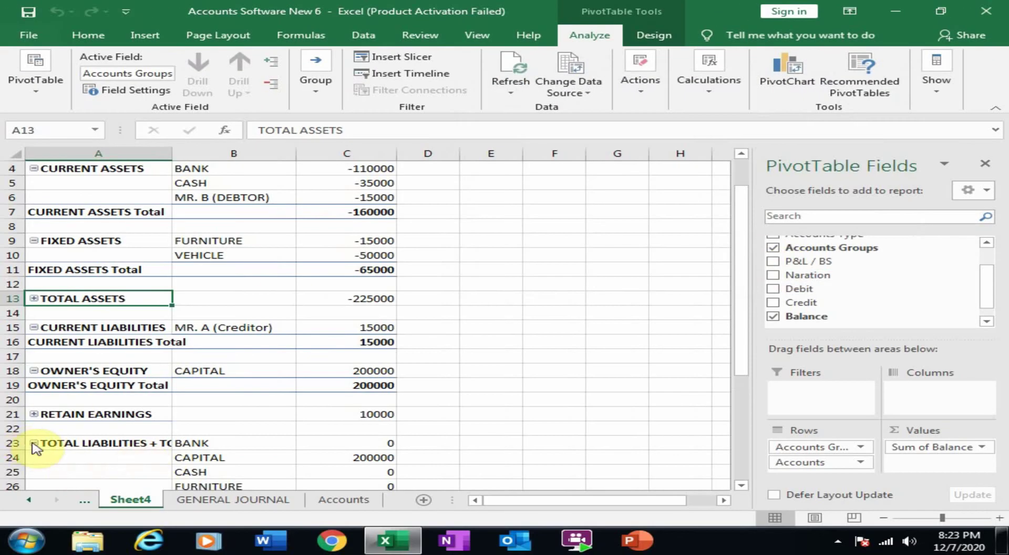
- Collapse the TOTAL LIABILITIES + TOTAL OWNER'S EQUITY group and autofit column A to its full label
click(33, 444)
drag(173, 153, 237, 154)
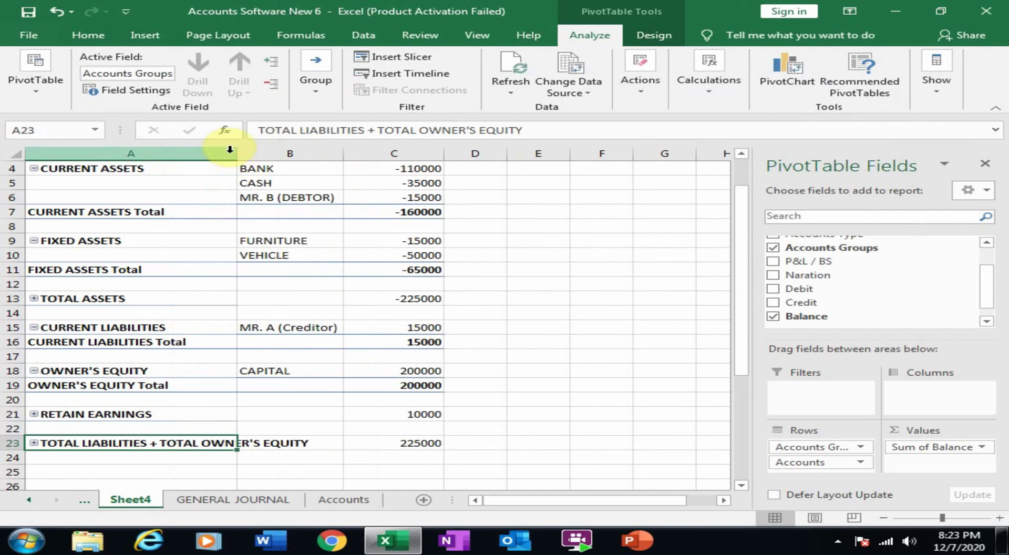
double_click(236, 153)
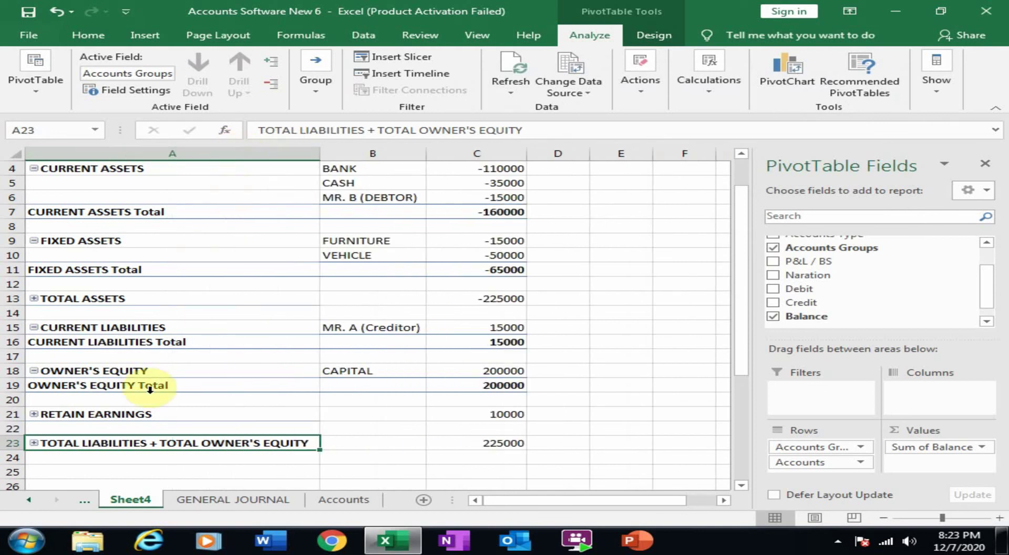
- Compare the TOTAL LIABILITIES + TOTAL OWNER'S EQUITY balance with the TOTAL ASSETS balance
scroll(324, 389, down, 1)
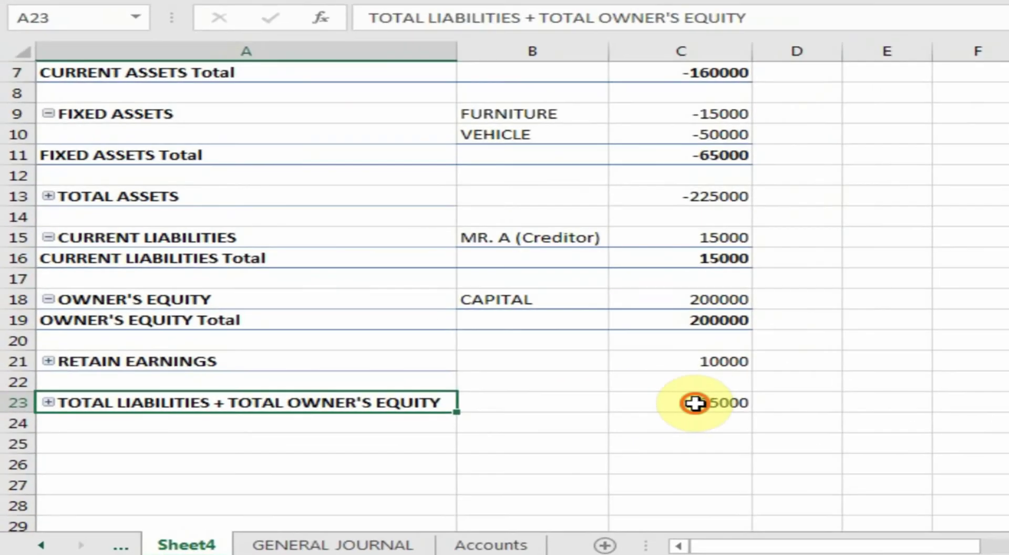
click(487, 400)
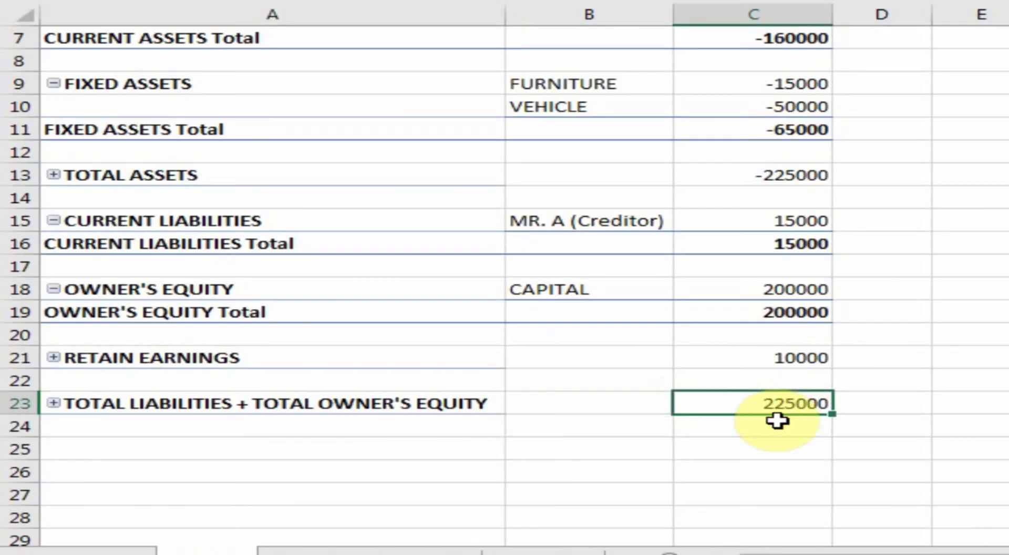
scroll(777, 401, up, 2)
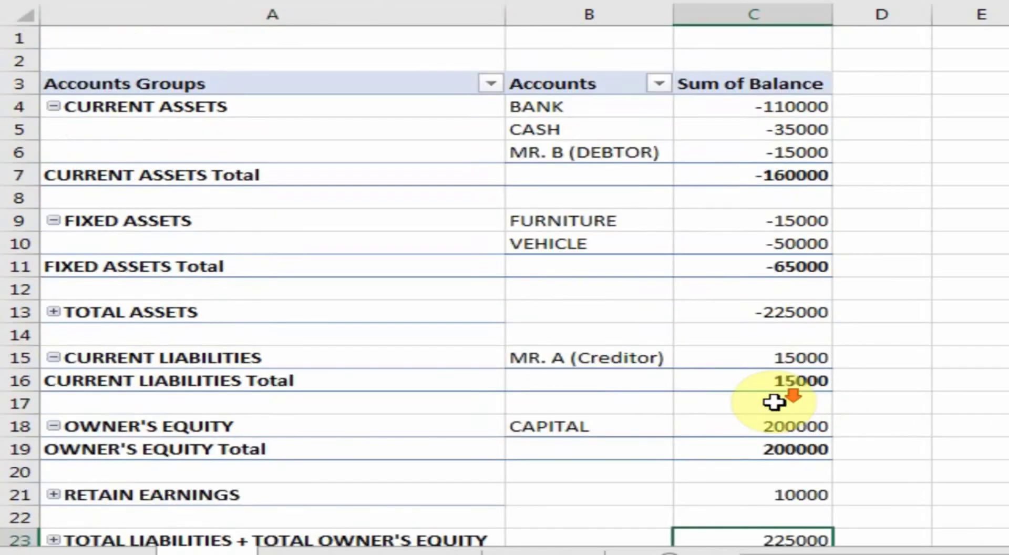
scroll(775, 401, down, 1)
scroll(775, 401, up, 1)
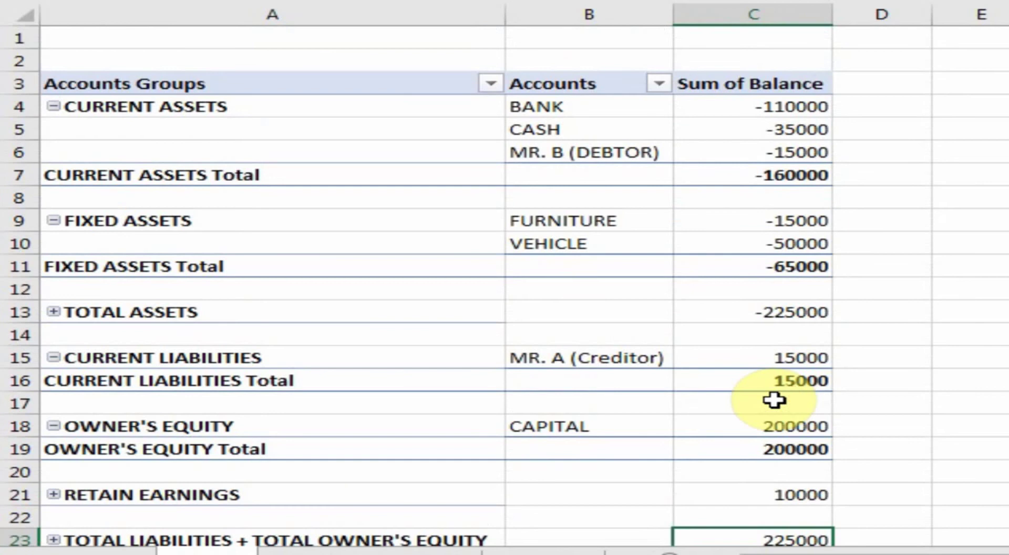
scroll(774, 401, down, 1)
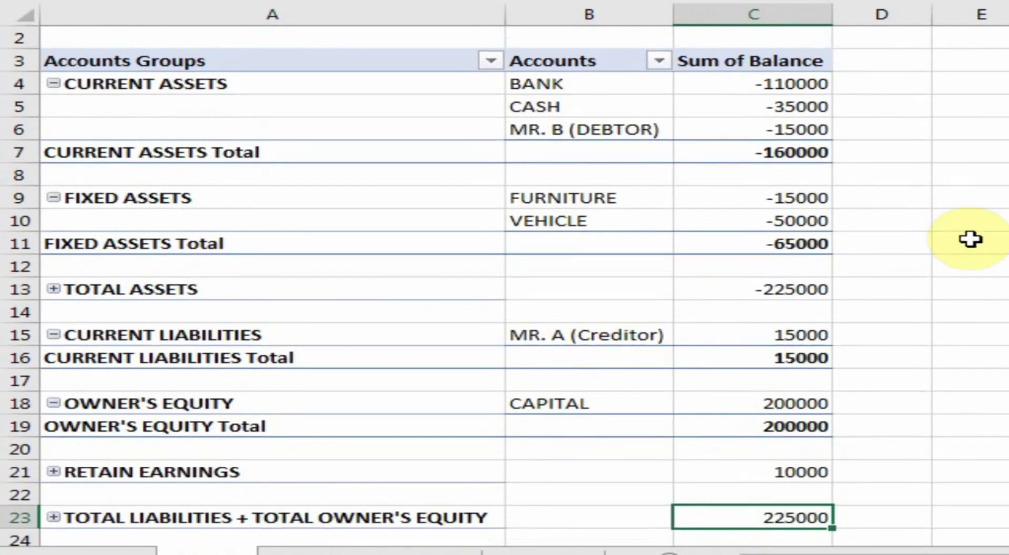
click(255, 298)
click(723, 296)
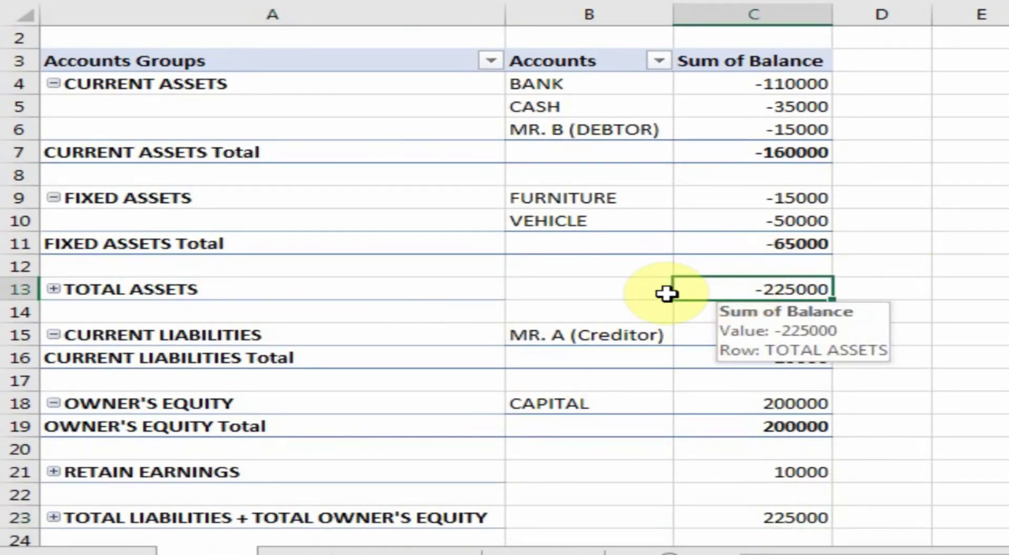
click(231, 516)
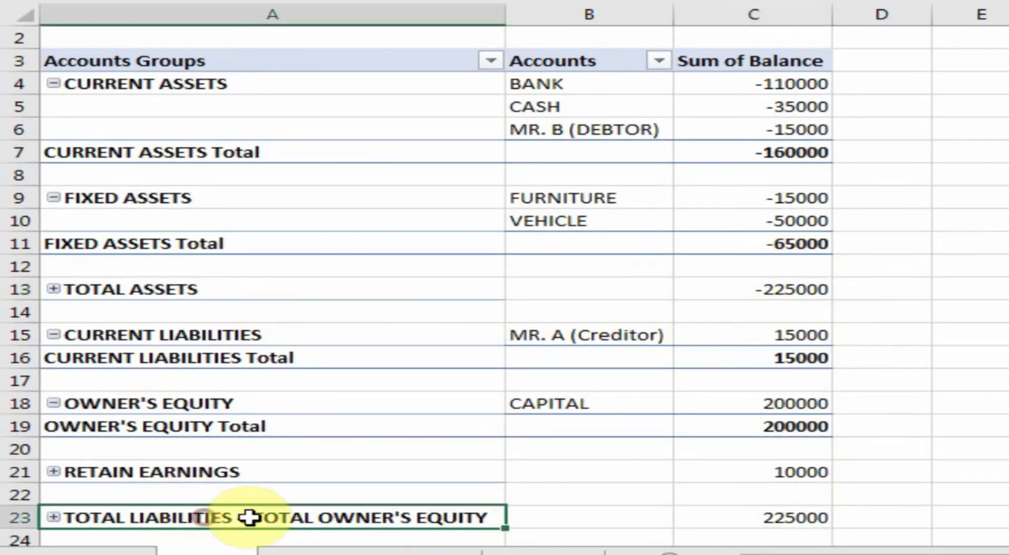
click(810, 509)
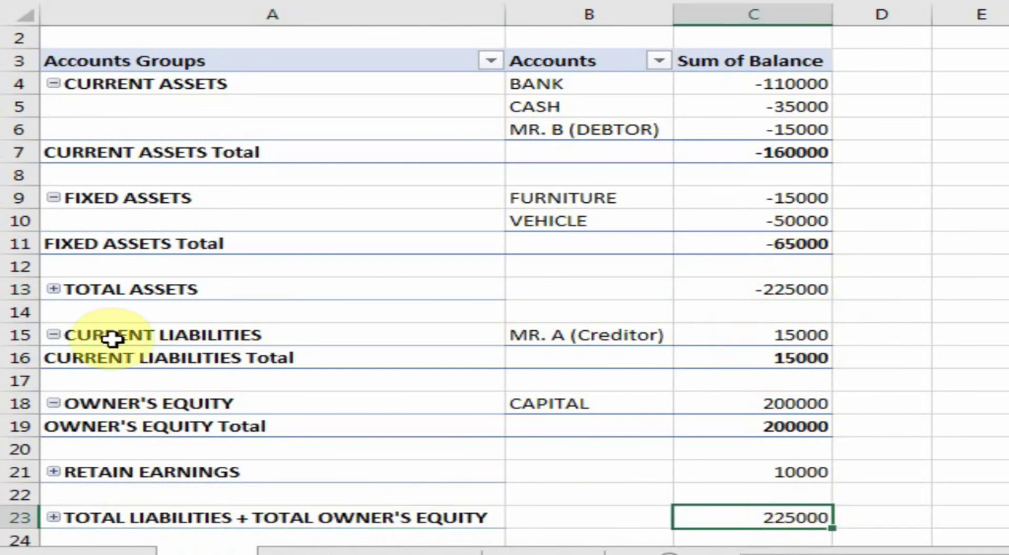
- Fill the TOTAL ASSETS row with yellow across columns A to C
drag(200, 289, 755, 288)
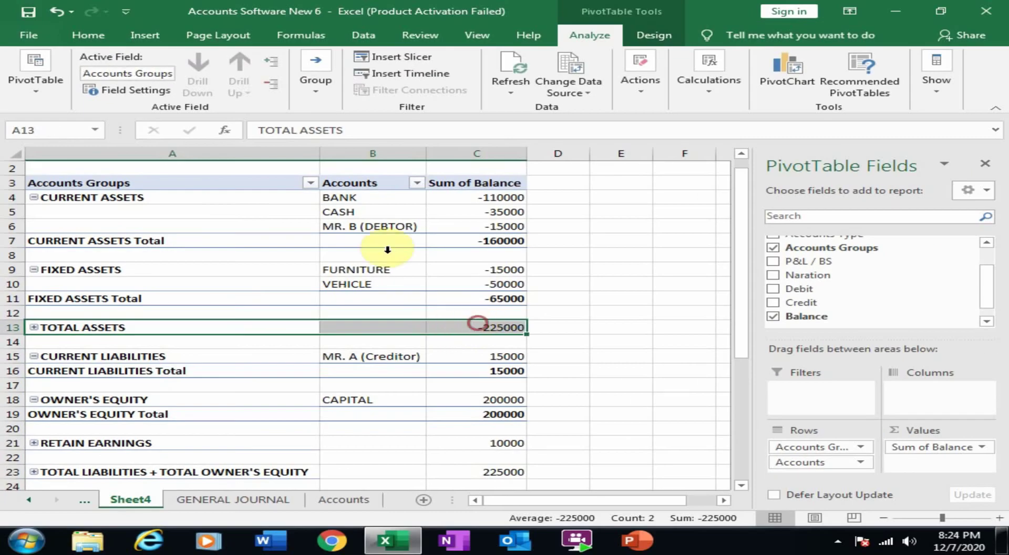
click(86, 34)
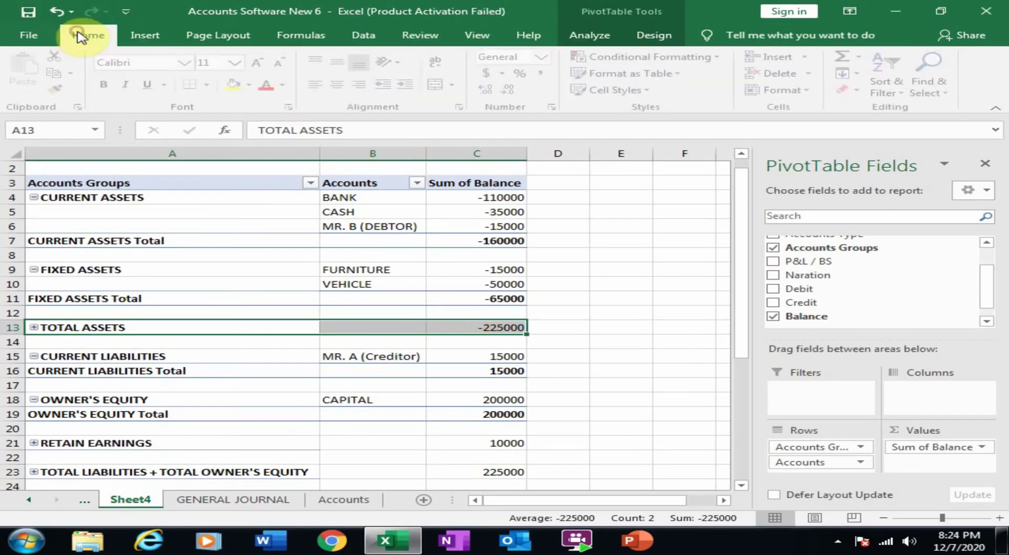
click(238, 85)
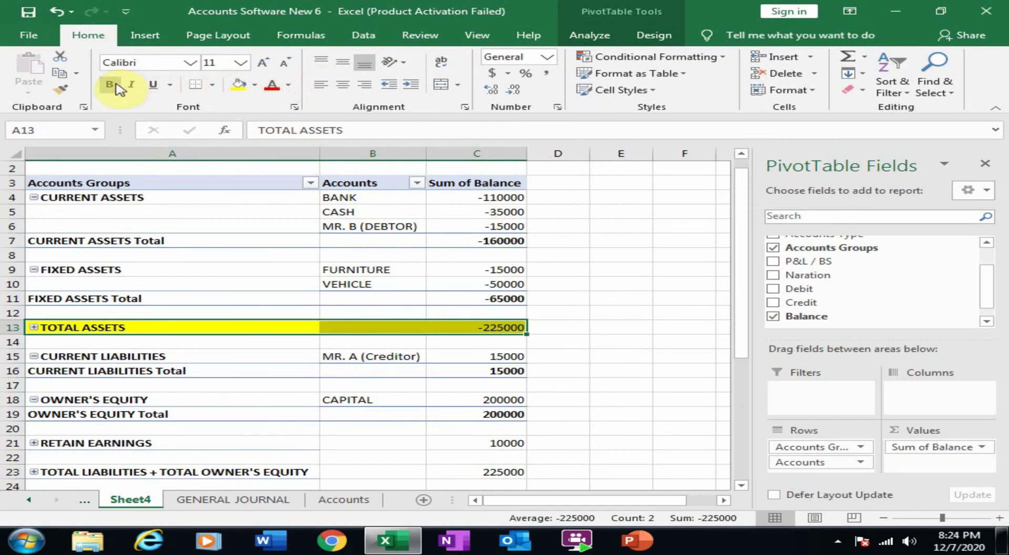
- Make the TOTAL ASSETS row bold and give it a top and double bottom border across columns A to C
click(214, 85)
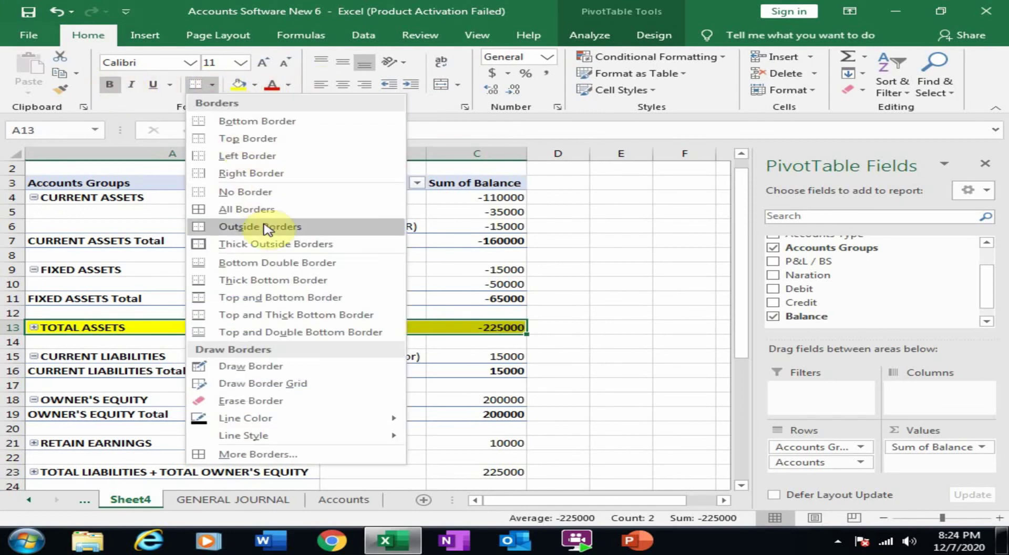
click(261, 331)
click(295, 347)
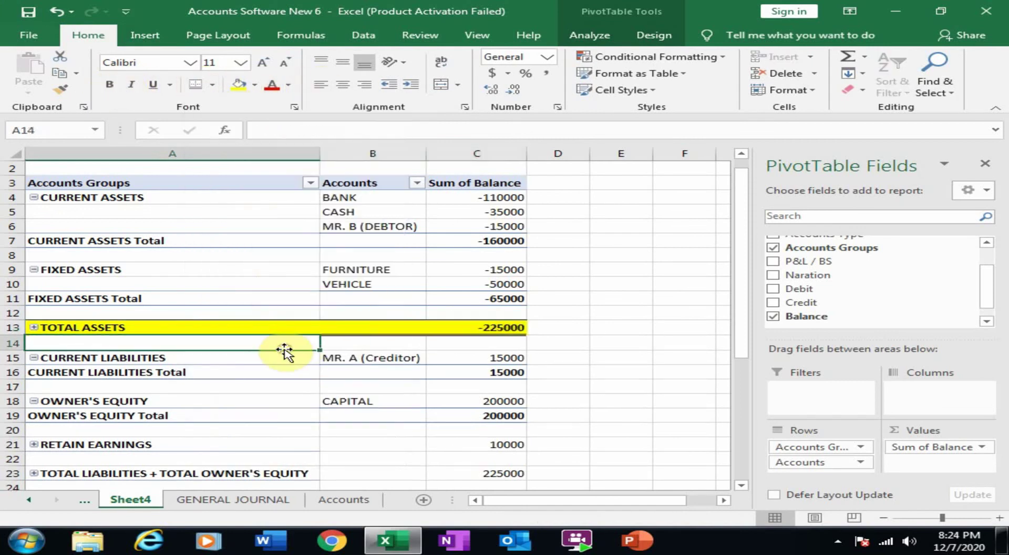
- Fill the TOTAL LIABILITIES + TOTAL OWNER'S EQUITY row with yellow and add a top and double bottom border across columns A to C
scroll(286, 349, down, 2)
click(226, 387)
shift+click(489, 386)
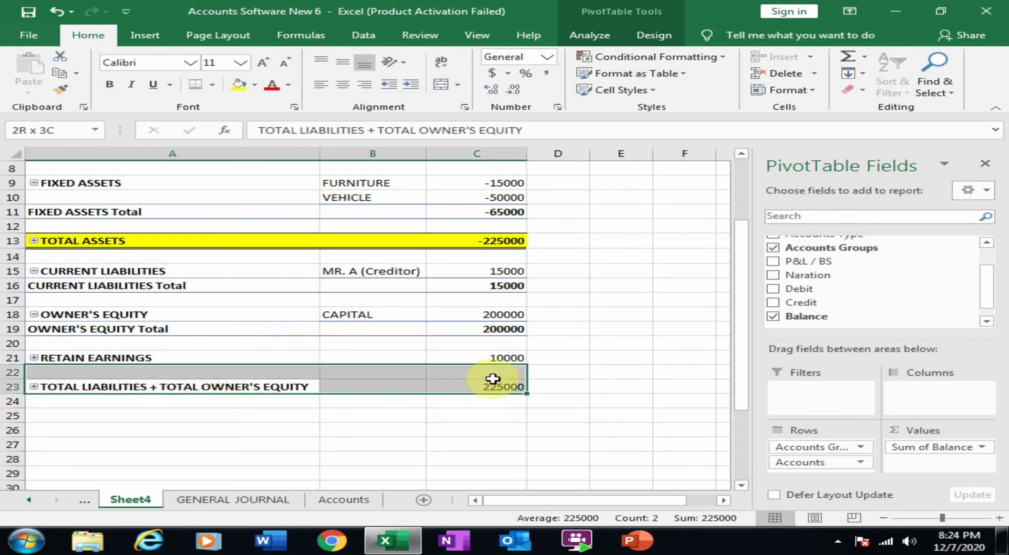
click(238, 84)
click(196, 84)
click(581, 315)
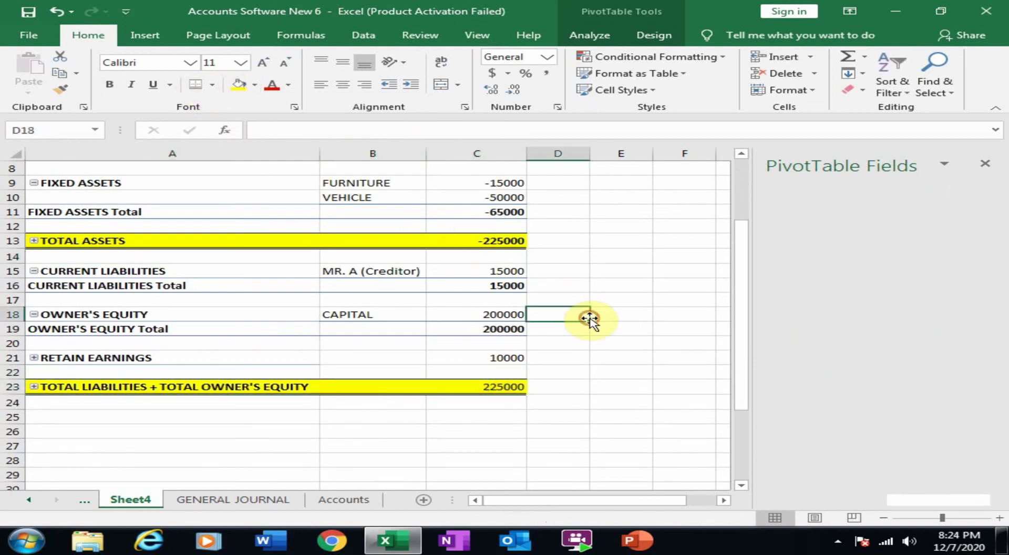
- Make the TOTAL LIABILITIES + TOTAL OWNER'S EQUITY balance in C23 bold
click(509, 387)
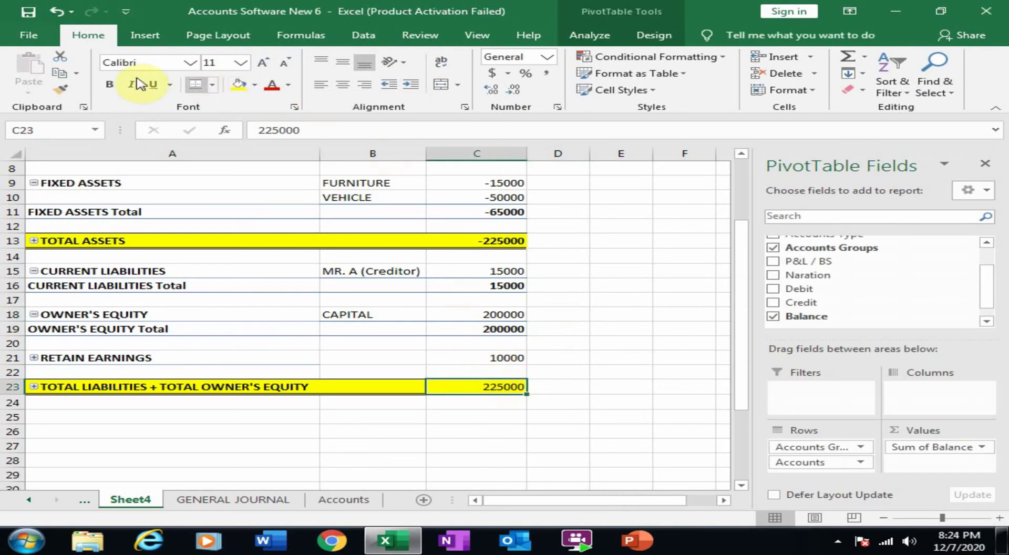
click(109, 84)
click(552, 331)
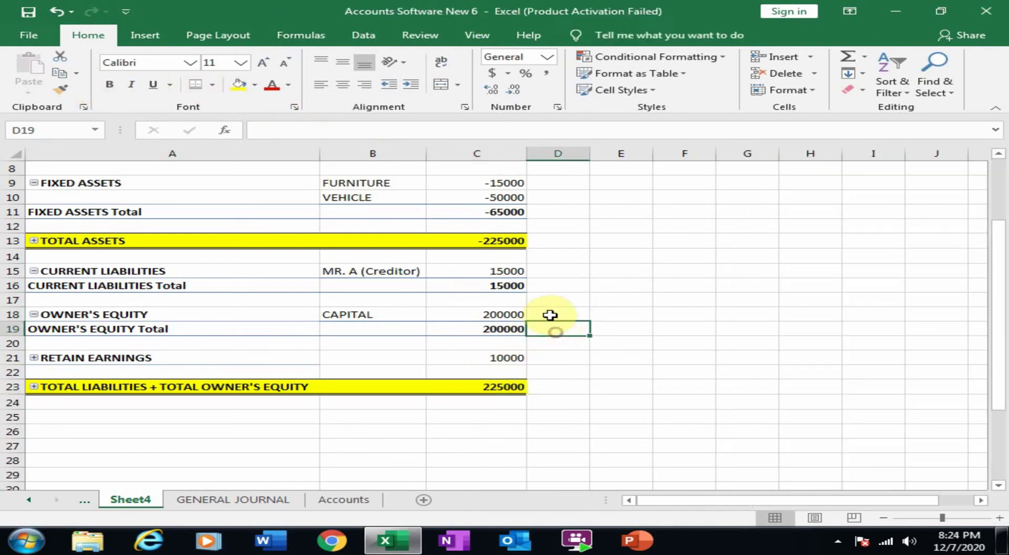
- Review the formatted balance sheet, checking the TOTAL ASSETS balance against the TOTAL LIABILITIES + TOTAL OWNER'S EQUITY balance
scroll(552, 321, up, 2)
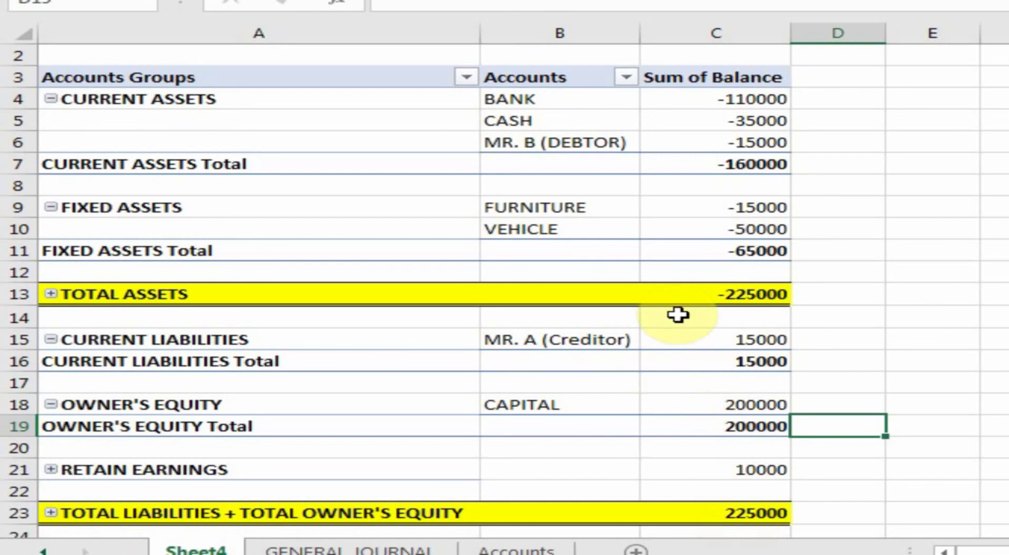
click(759, 296)
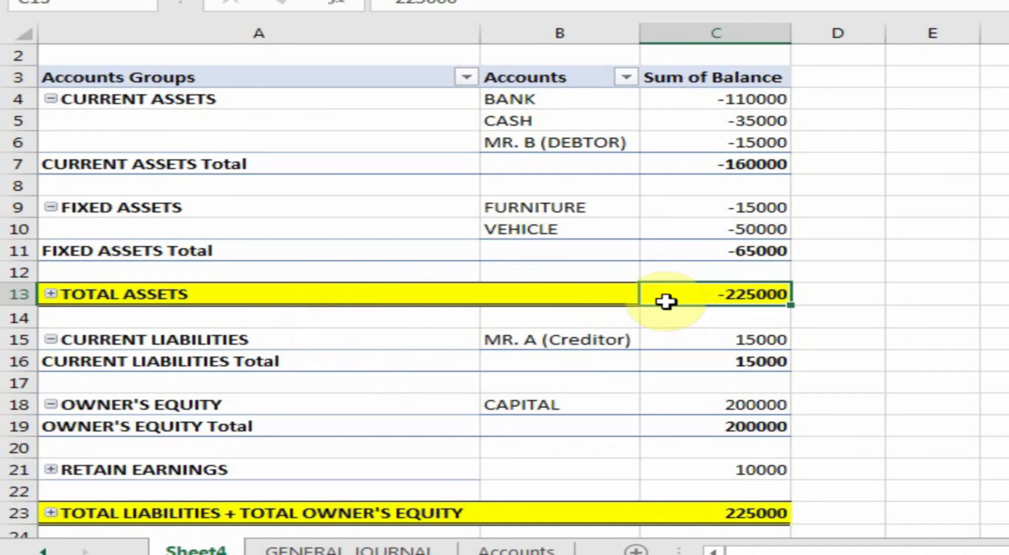
click(716, 513)
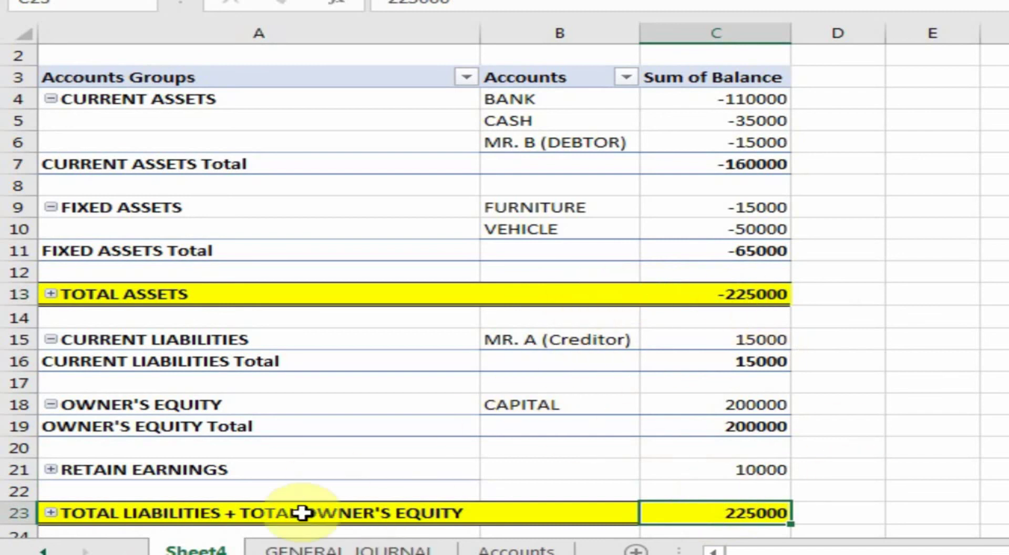
- In the GENERAL JOURNAL sheet, set the salaries payment's debit and its matching current assets credit to 10,000
click(345, 549)
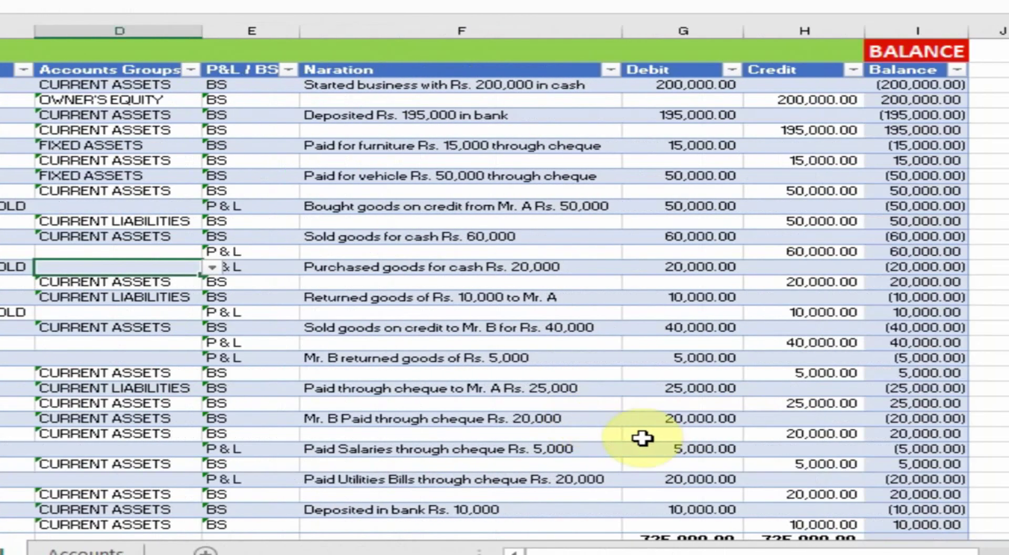
click(689, 446)
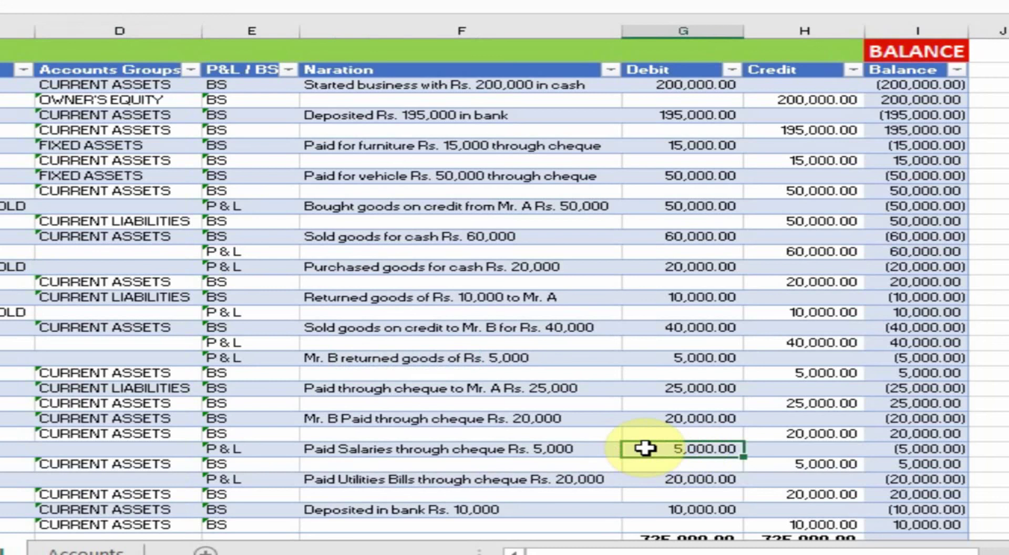
text(1)
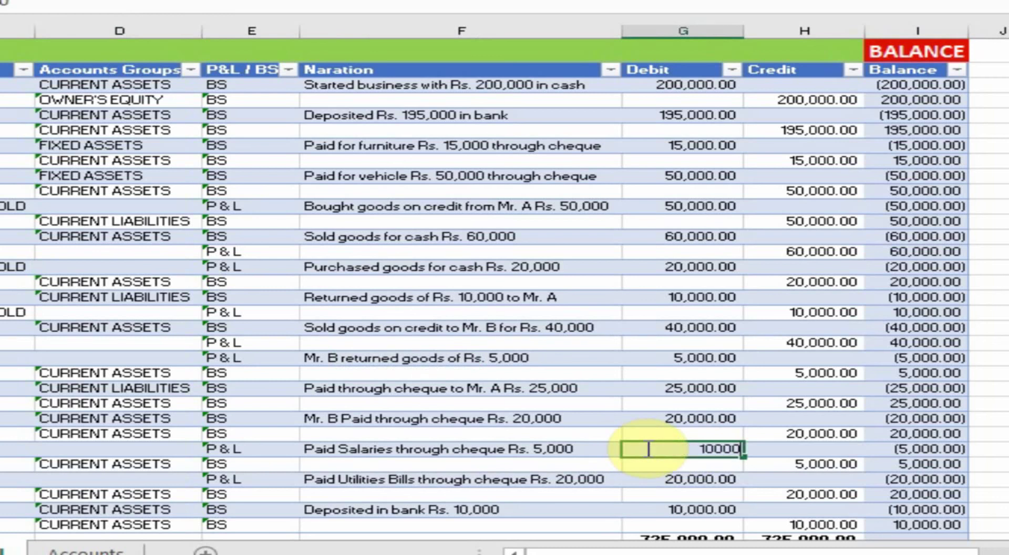
text(0,000)
key(Return)
key(Right)
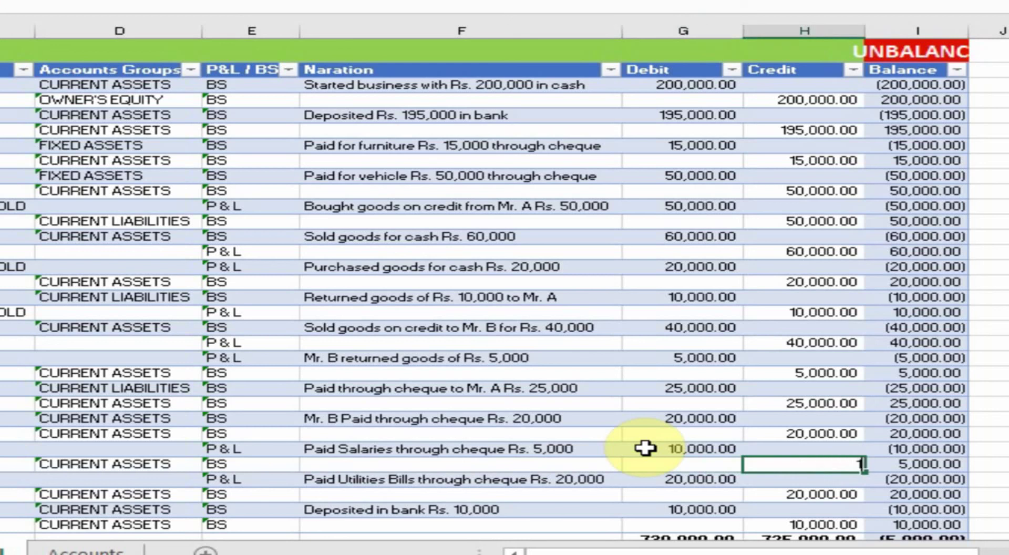
key(Return)
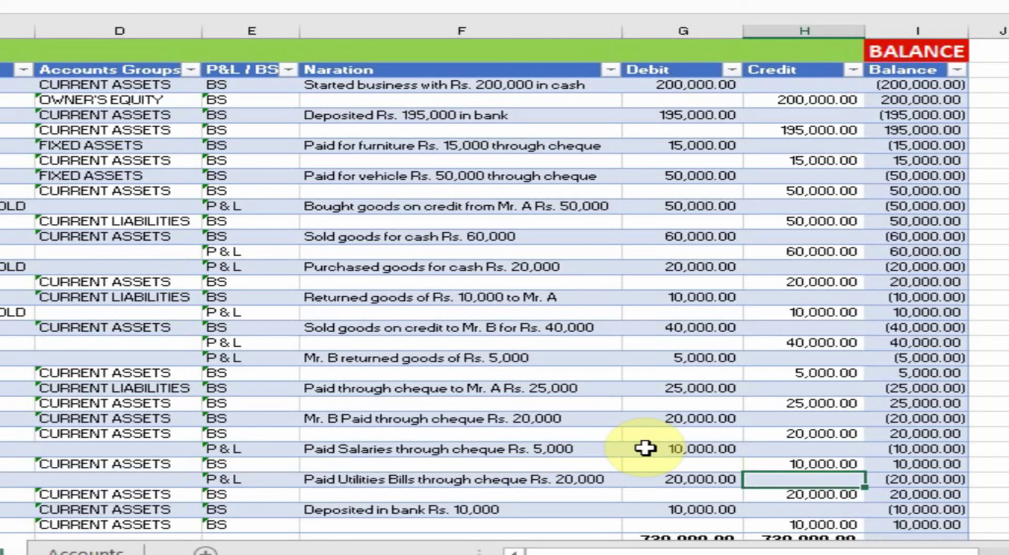
click(646, 448)
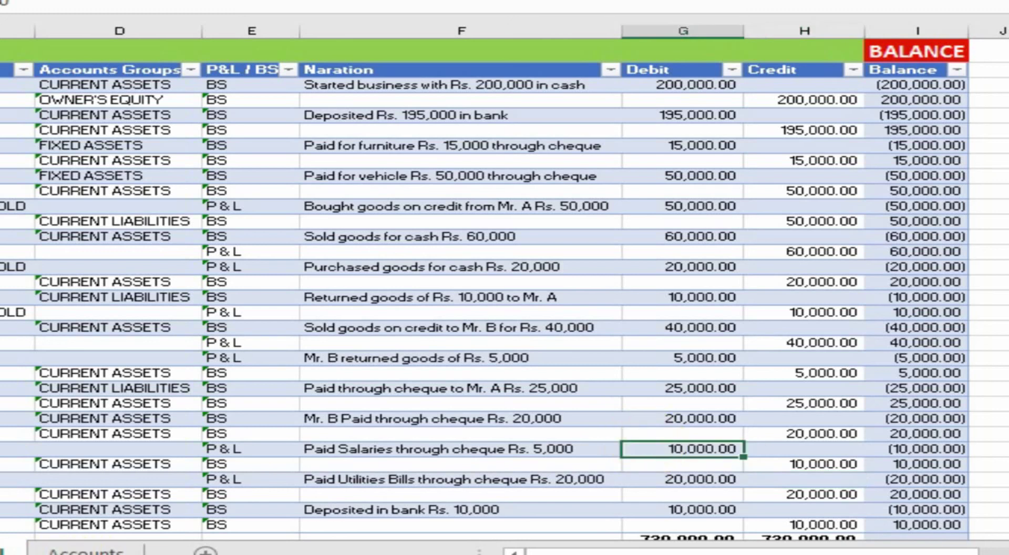
- Return to Sheet4 and refresh the balance sheet PivotTable with the changed journal entries
click(40, 544)
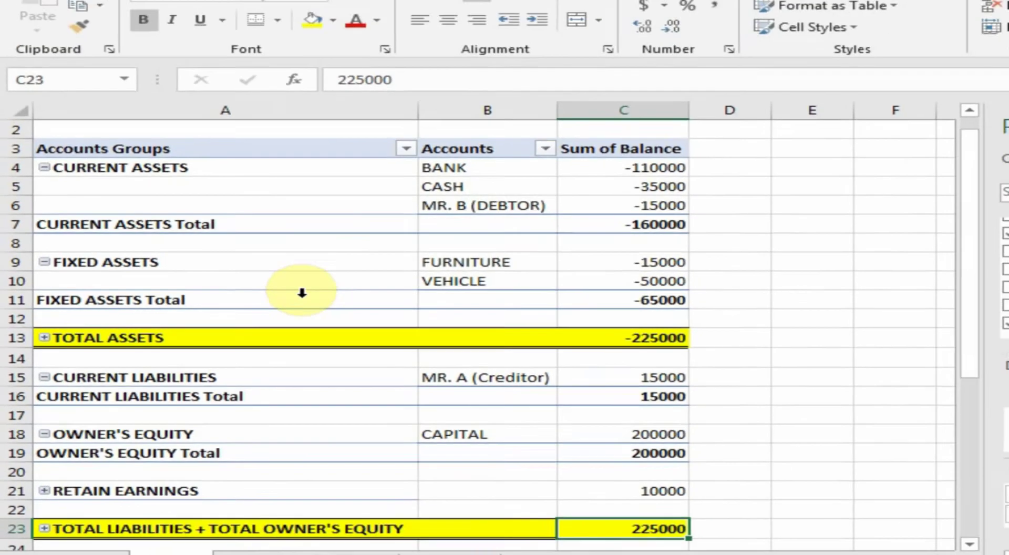
right_click(350, 237)
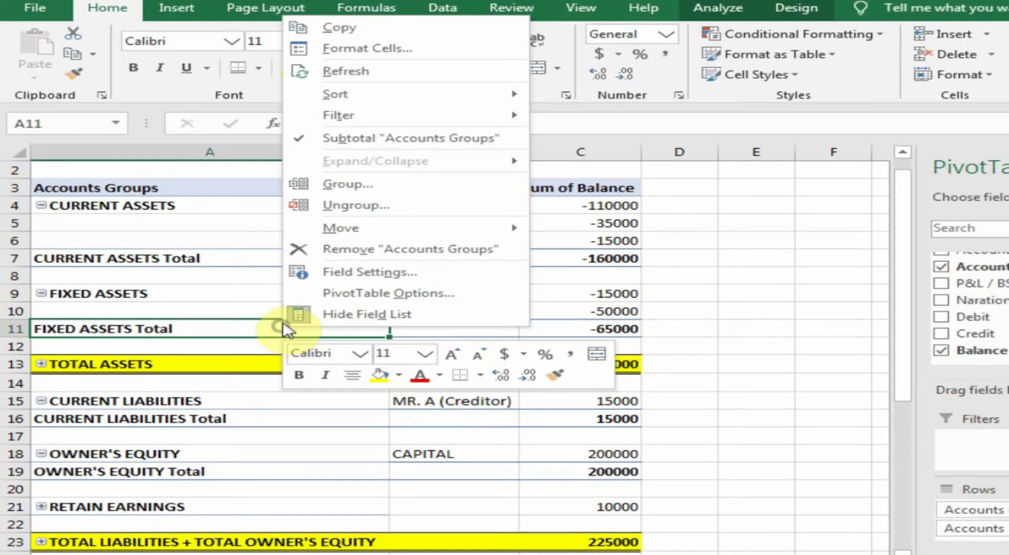
click(339, 71)
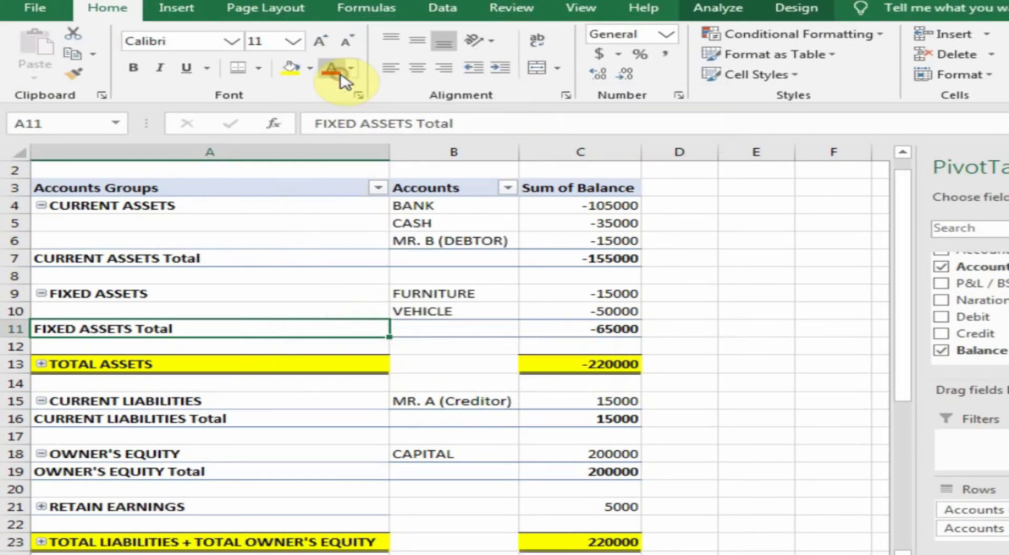
- Check the refreshed balances of TOTAL ASSETS, RETAIN EARNINGS and TOTAL LIABILITIES + TOTAL OWNER'S EQUITY
click(586, 367)
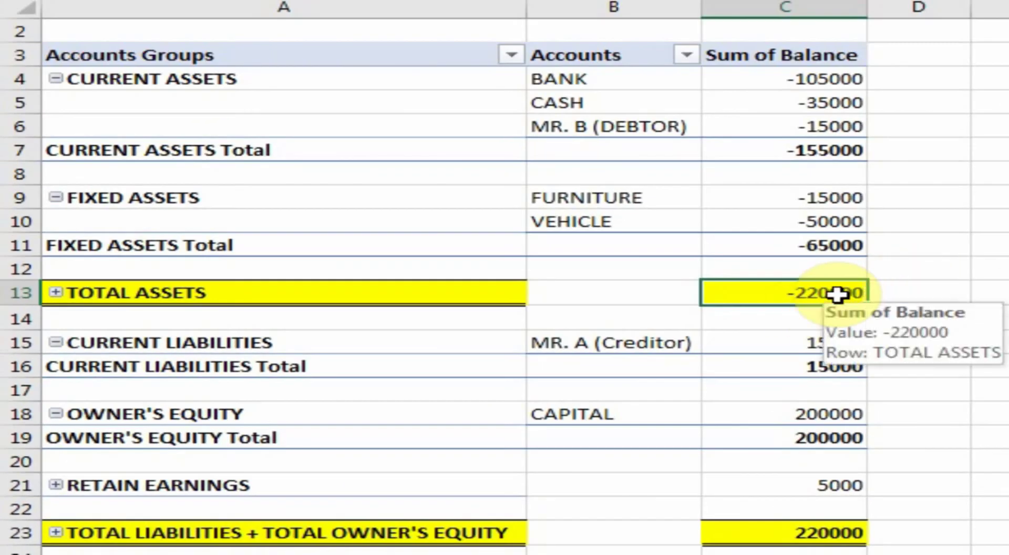
click(253, 485)
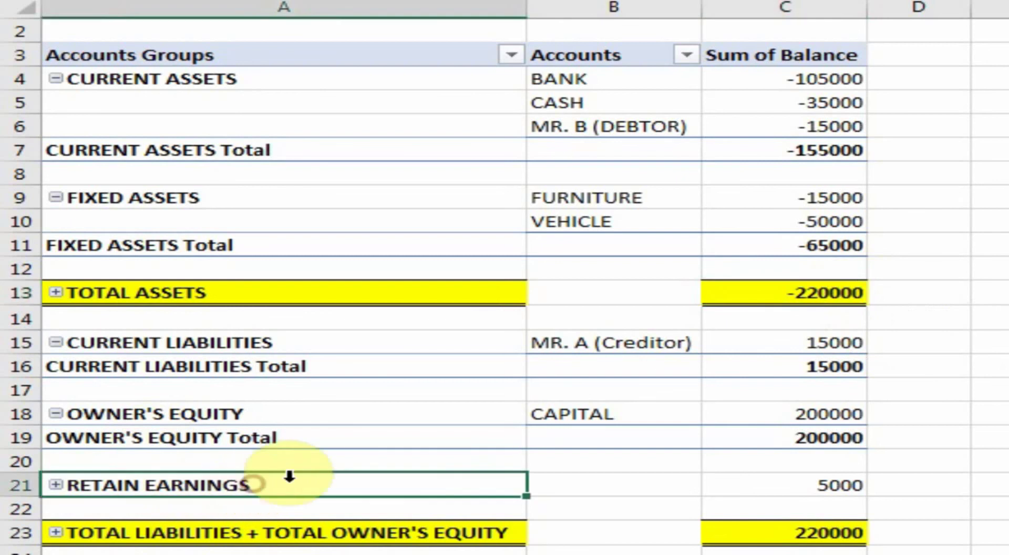
click(772, 484)
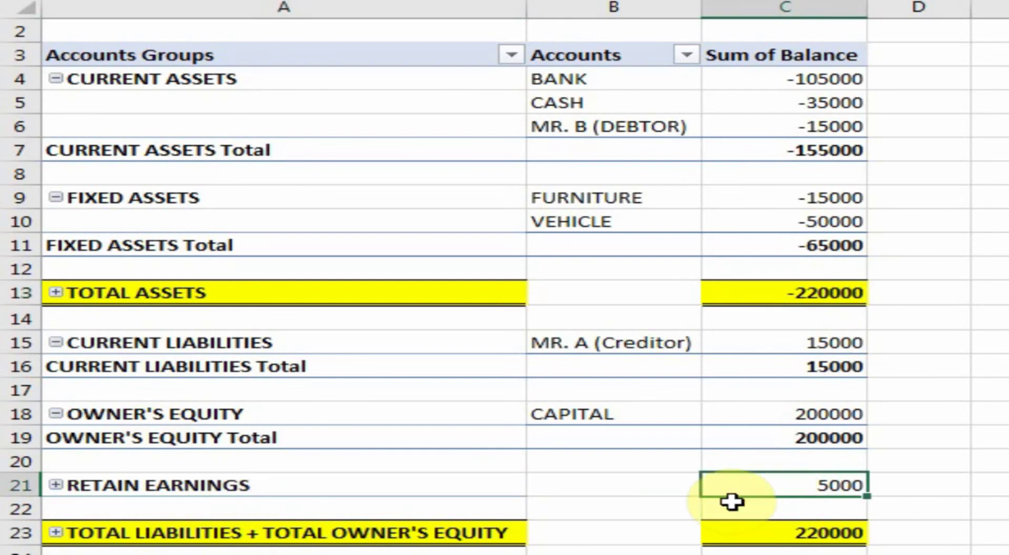
click(775, 539)
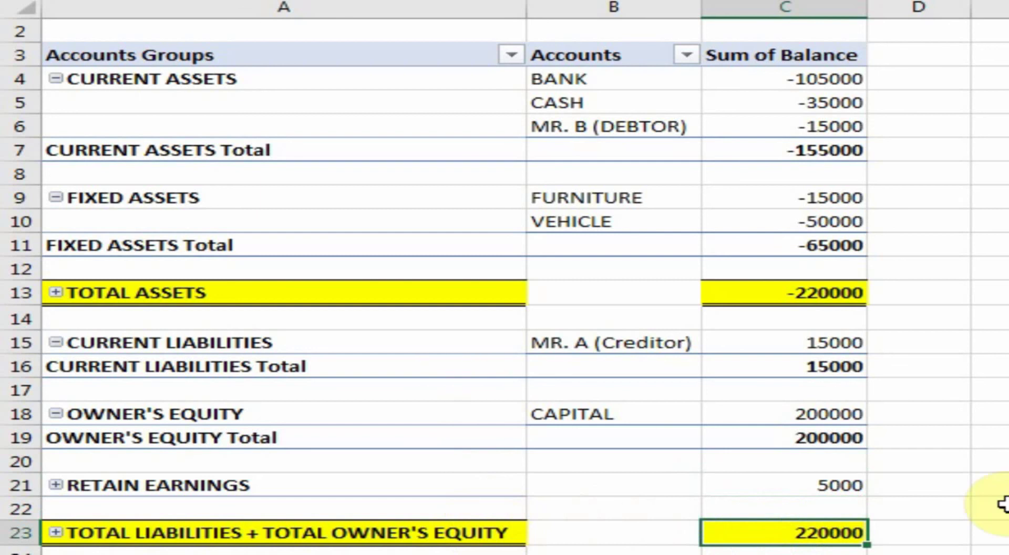